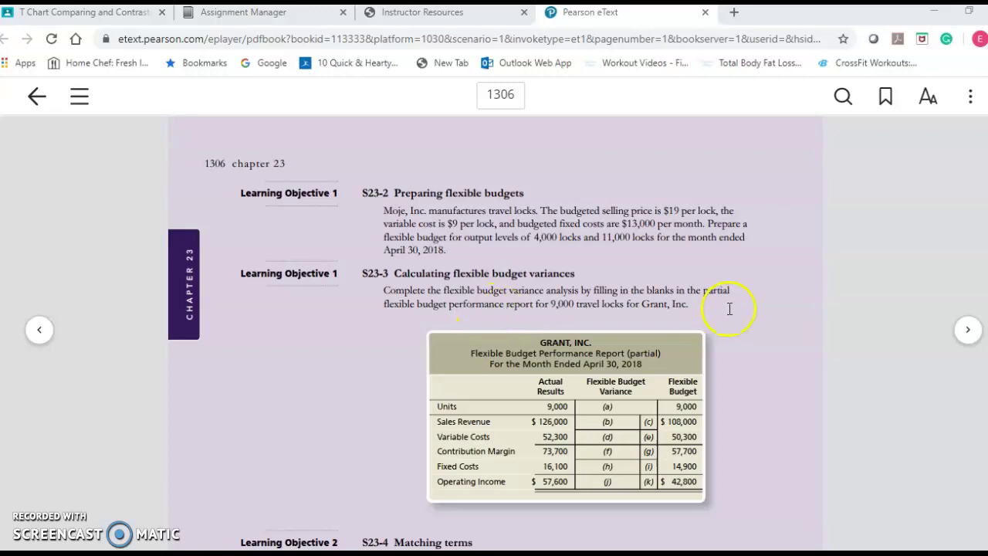
Review Grant, Inc.'s partial performance report in exercise S23-3, and switch to the Book1 workbook in Excel with its window maximized.
scroll(705, 343, "down", 1)
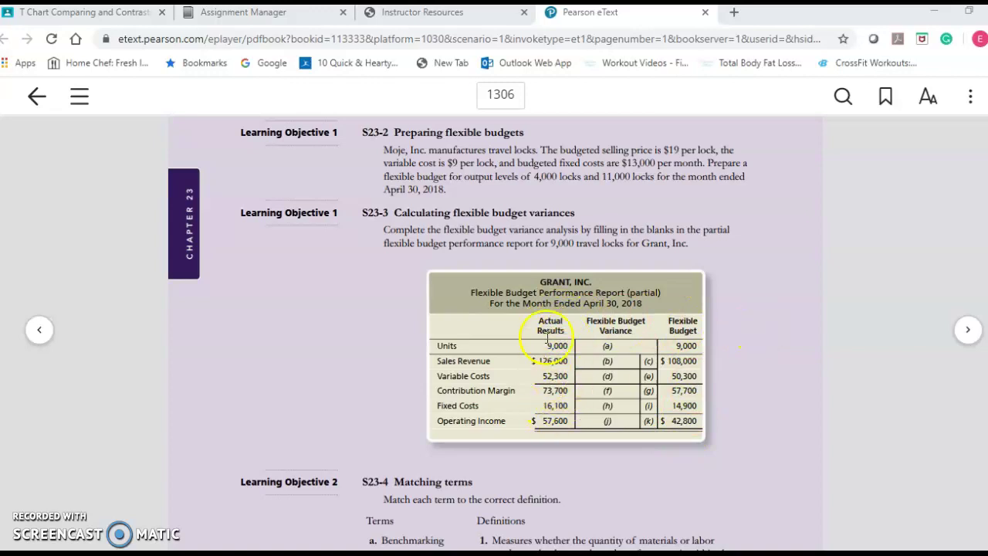
scroll(789, 355, "down", 2)
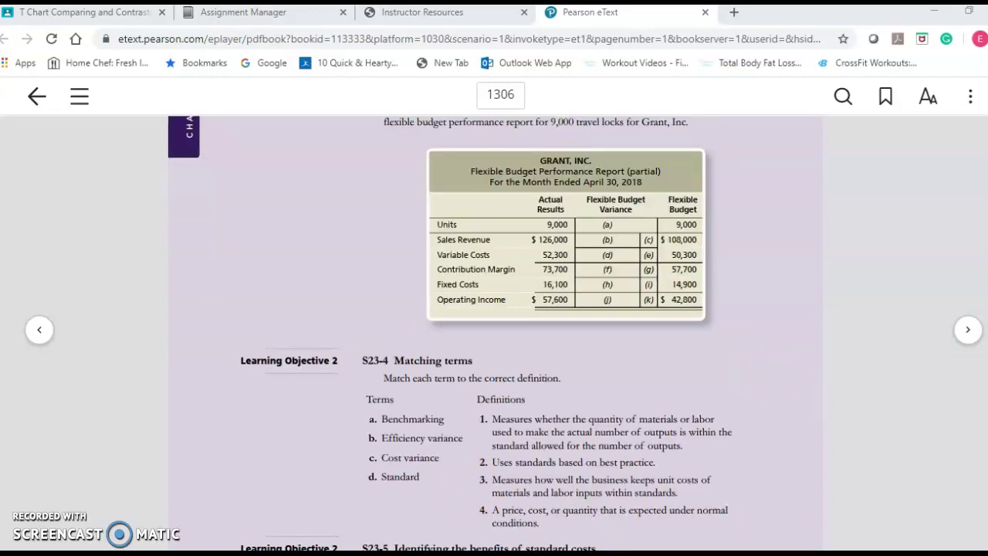
key("alt+Tab")
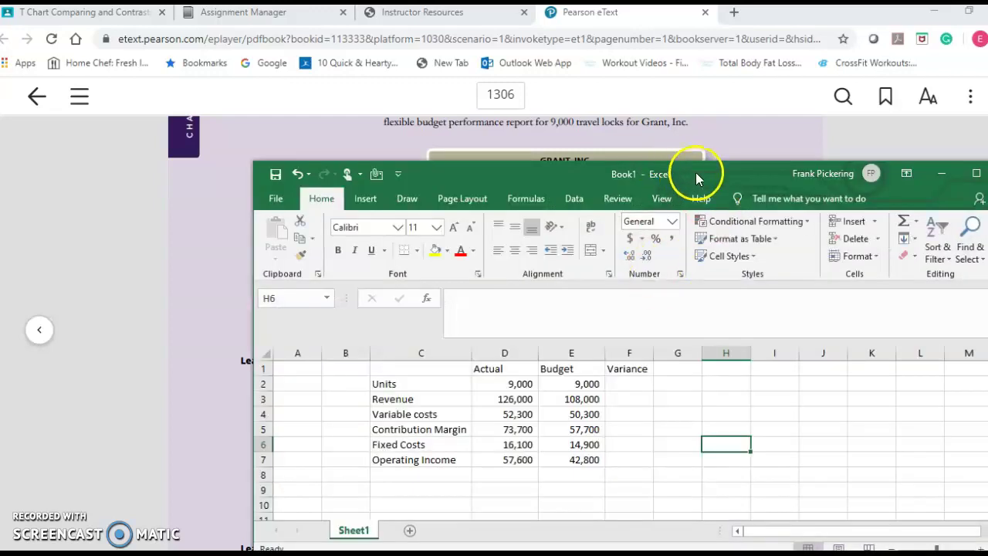
left_click_drag(697, 177, 639, 261)
left_click(914, 263)
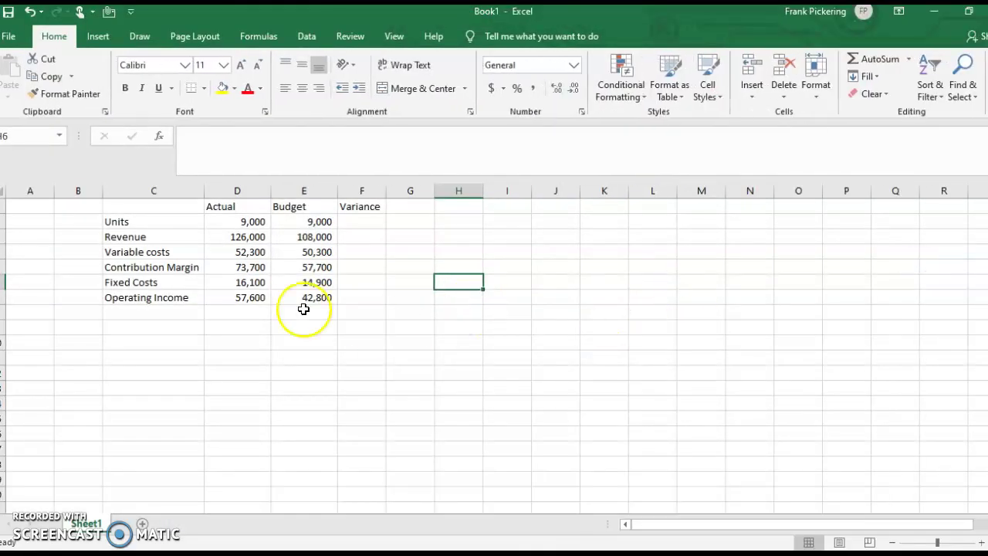
Calculate the Units variance in F2 by subtracting actual from budget with the formula =E2-D2.
left_click(376, 220)
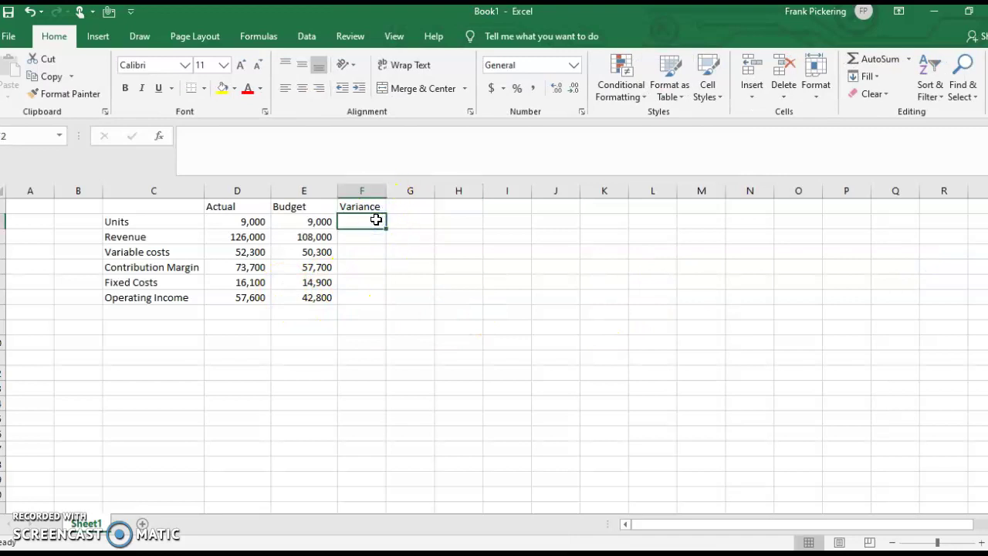
type("=")
left_click(313, 223)
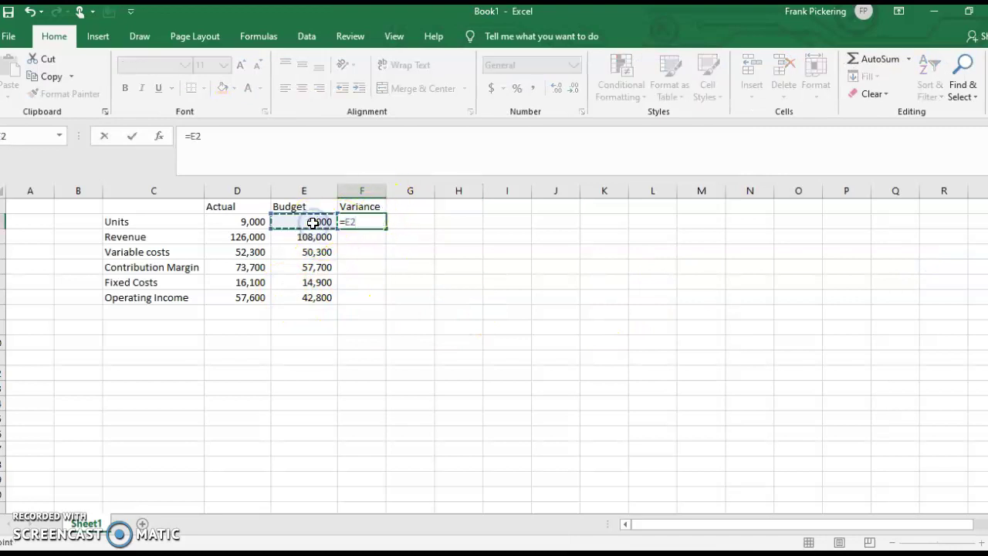
type("-")
left_click(236, 234)
key("ctrl+Return")
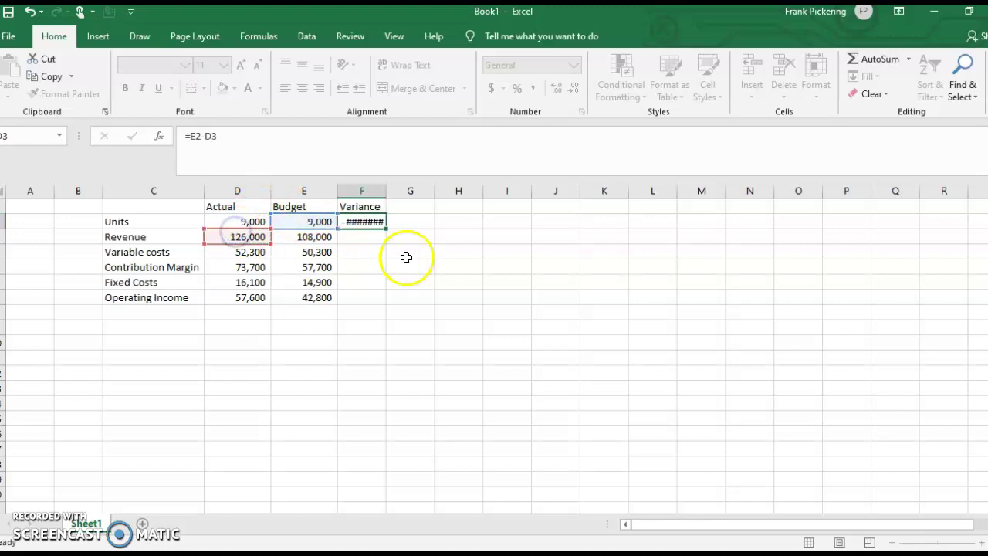
left_click(243, 135)
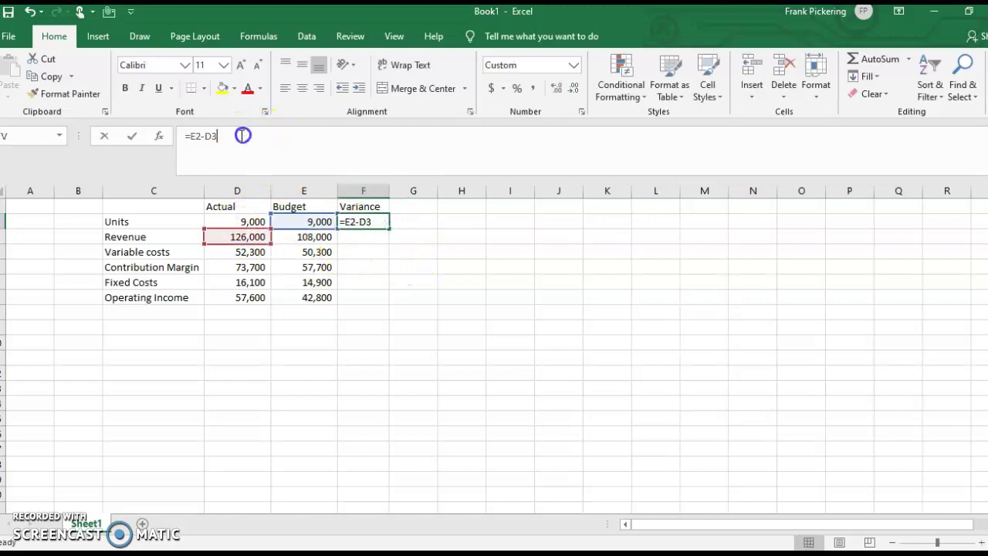
left_click(225, 220)
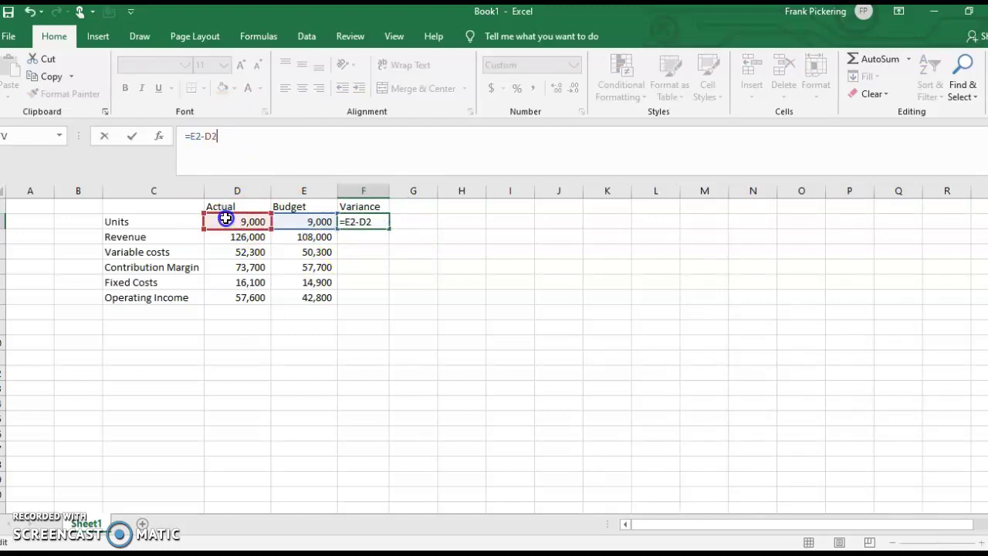
key("Tab")
Calculate the Revenue variance in F3 by subtracting budget from actual with the formula =D3-E3.
left_click(374, 237)
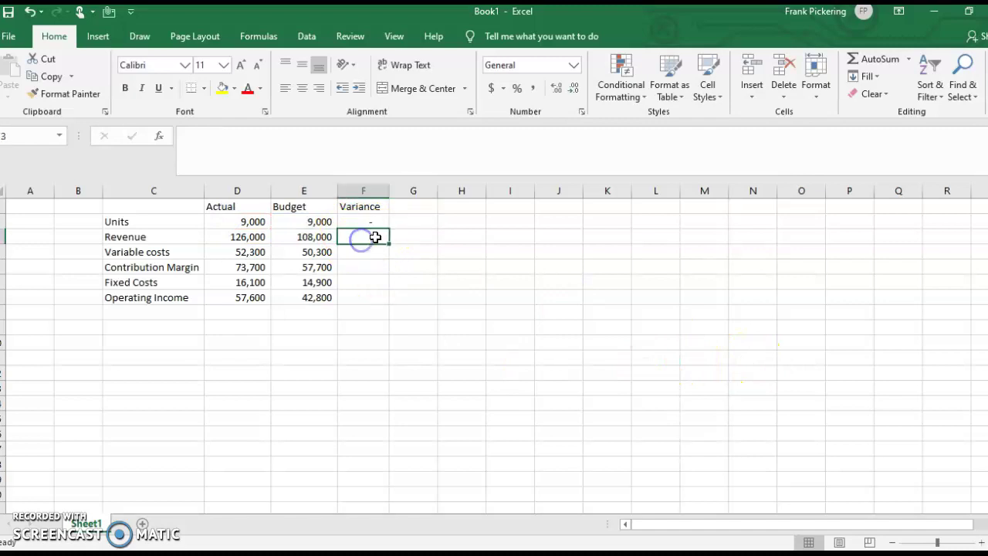
type("=")
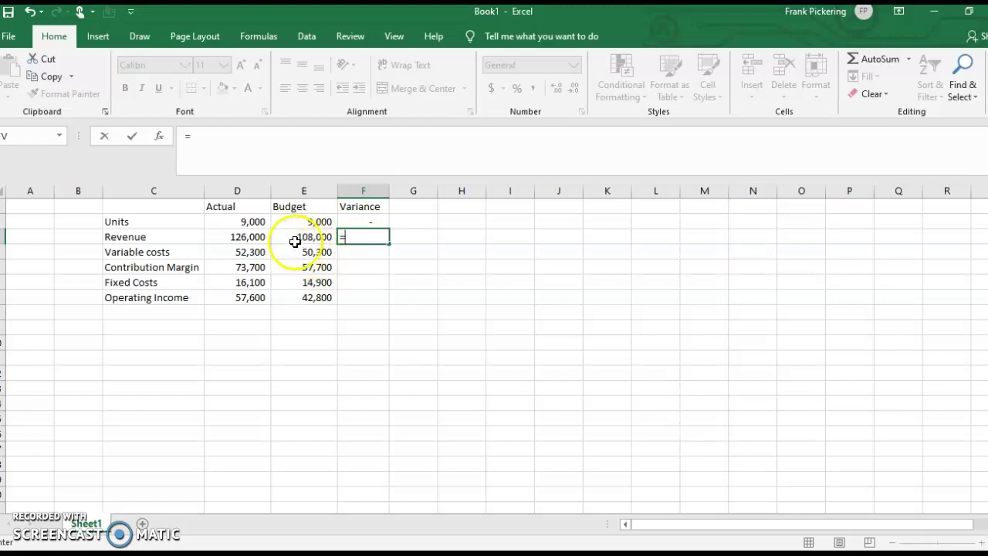
left_click(229, 237)
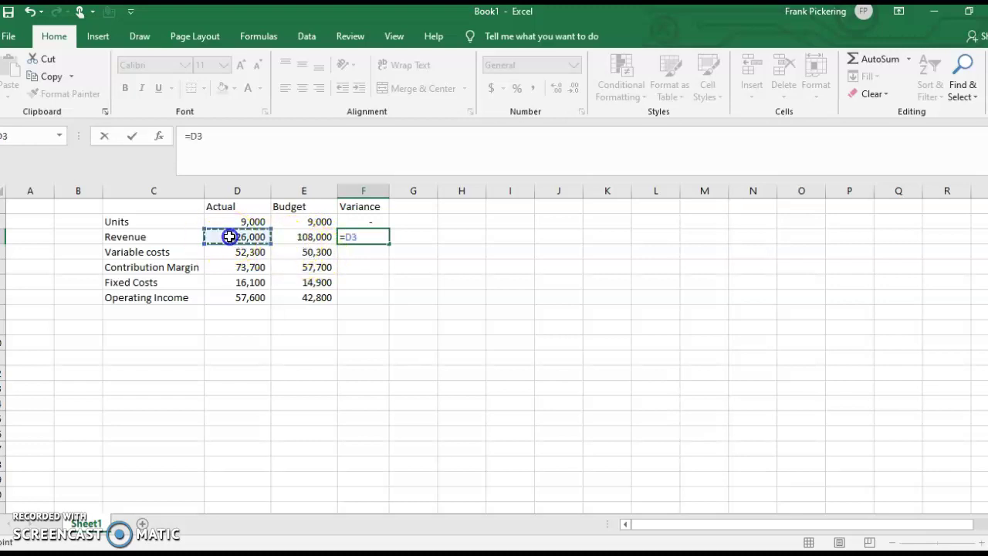
type("-")
left_click(303, 236)
key("Tab")
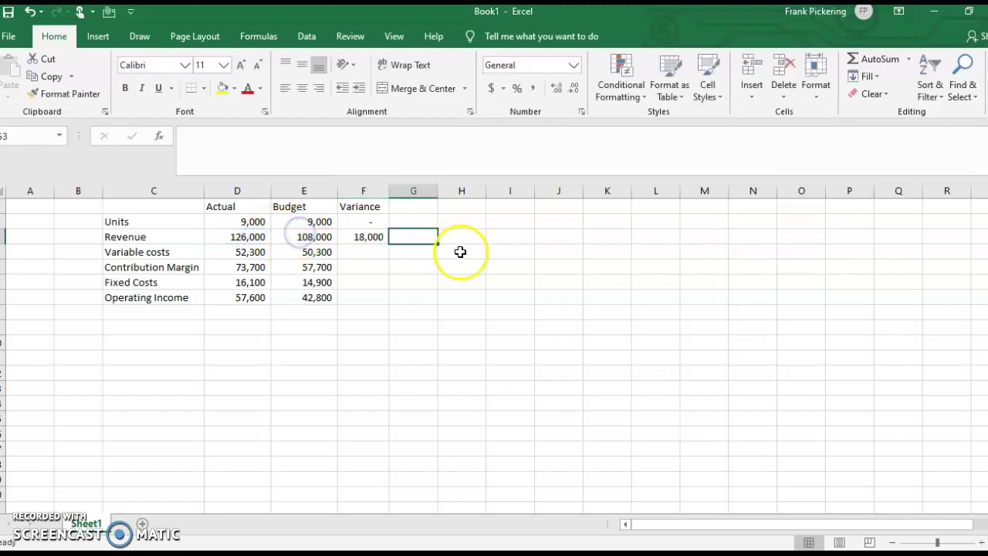
left_click(378, 237)
left_click(256, 137)
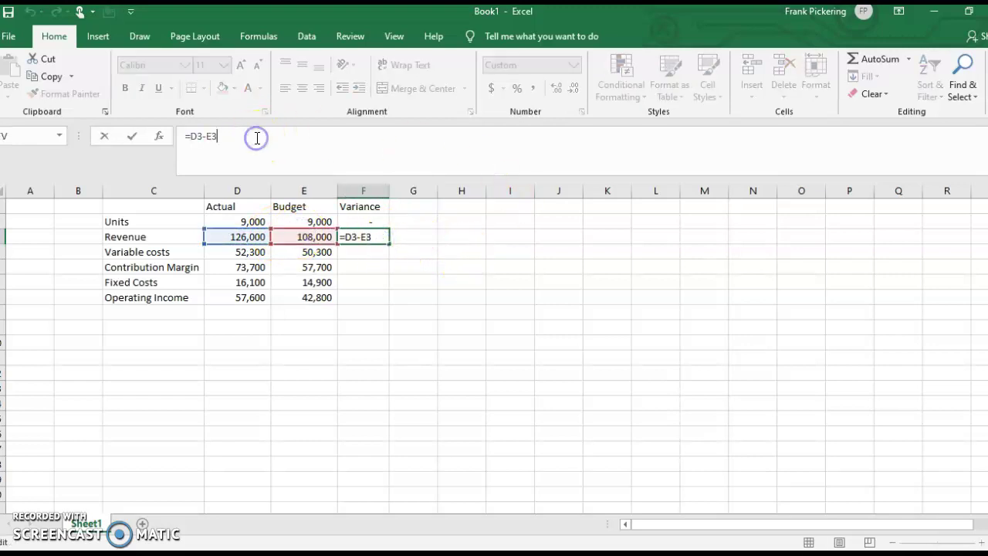
type("F")
key("Tab")
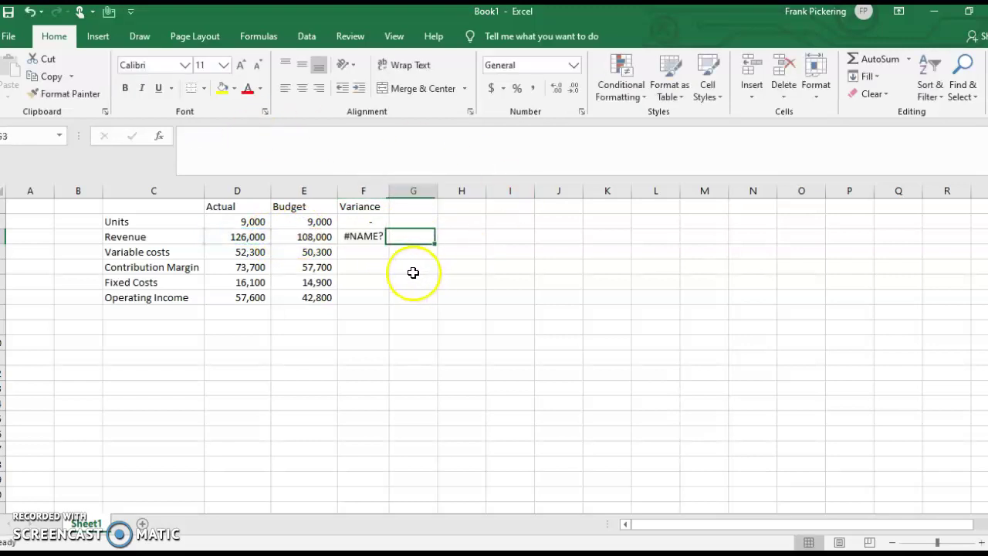
left_click(363, 236)
left_click(238, 137)
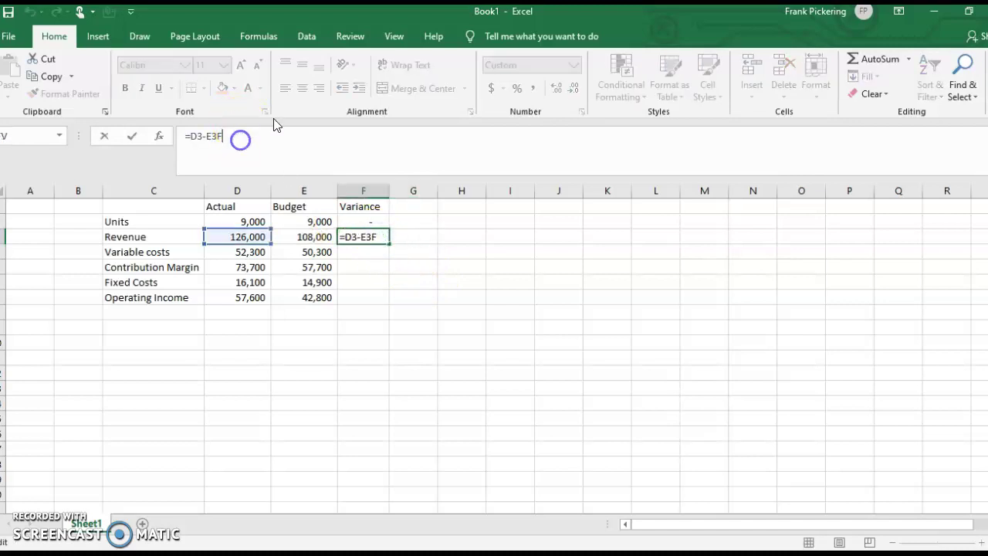
key("BackSpace")
key("Tab")
Label the Revenue variance as favorable by entering F in cell G3.
type("F")
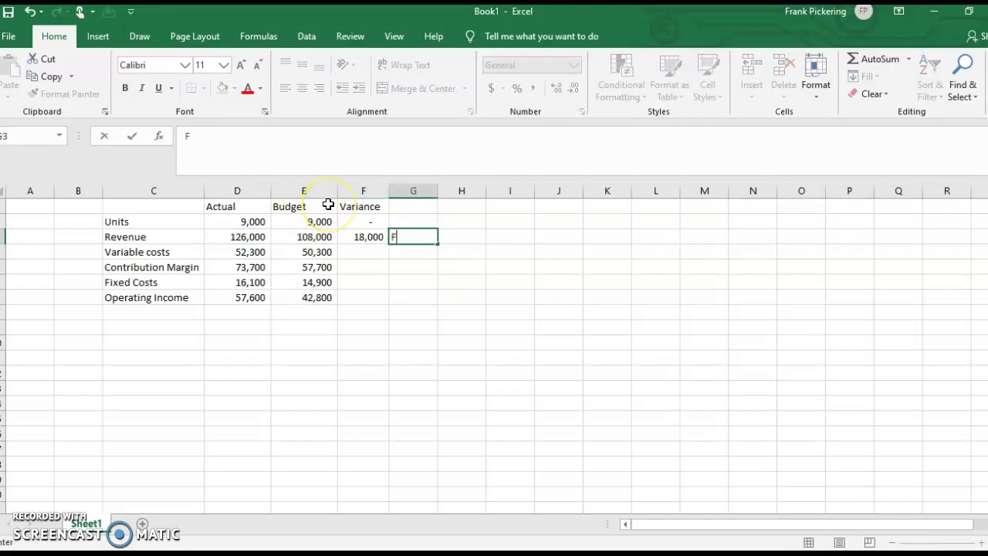
left_click(417, 271)
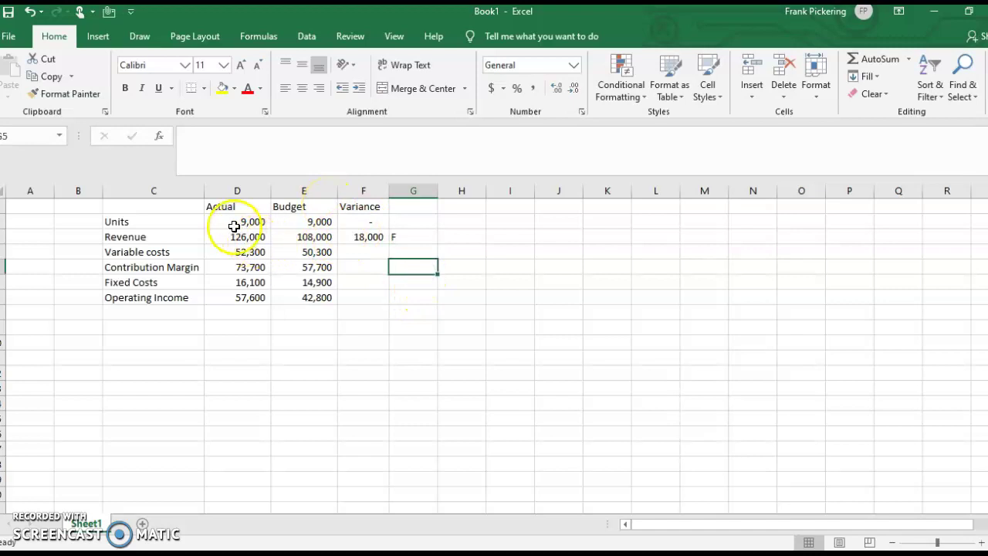
Calculate the Variable costs variance in F4 with =D4-E4 and label it U in G4.
left_click(364, 250)
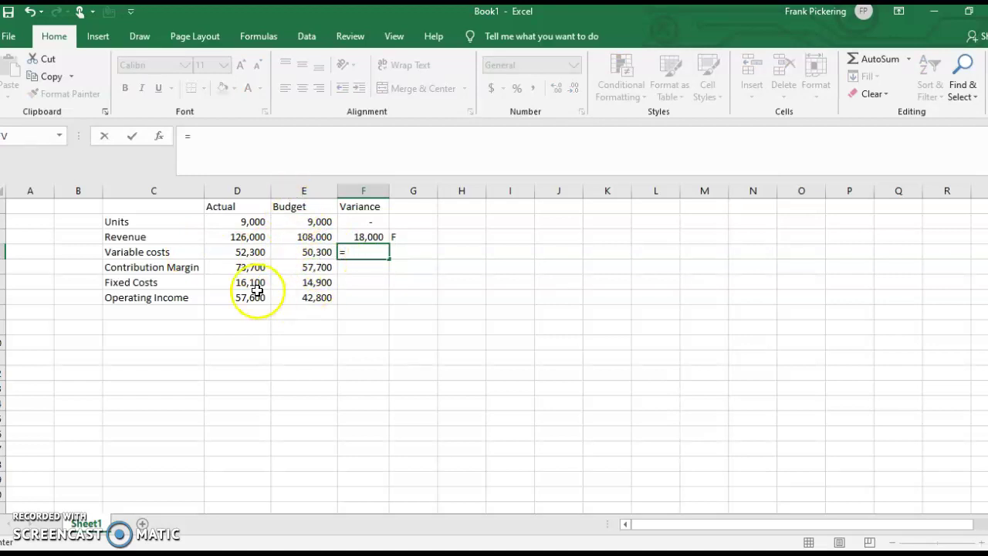
left_click(238, 251)
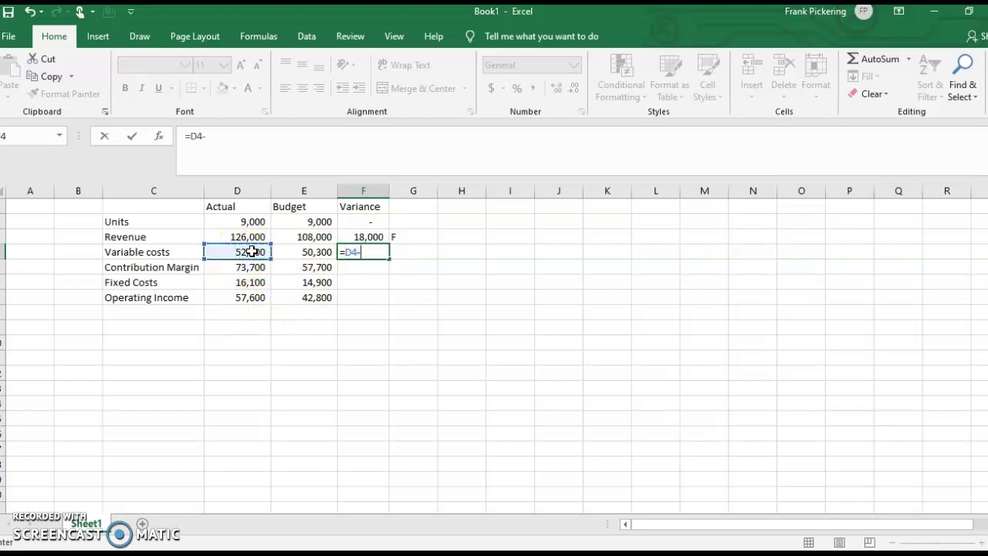
type("-")
left_click(318, 252)
key("Tab")
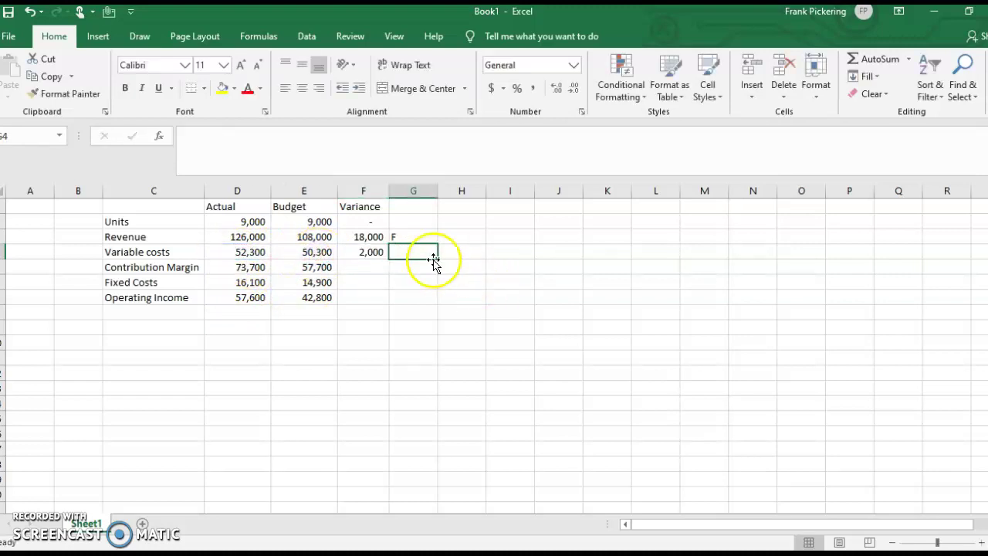
type("U")
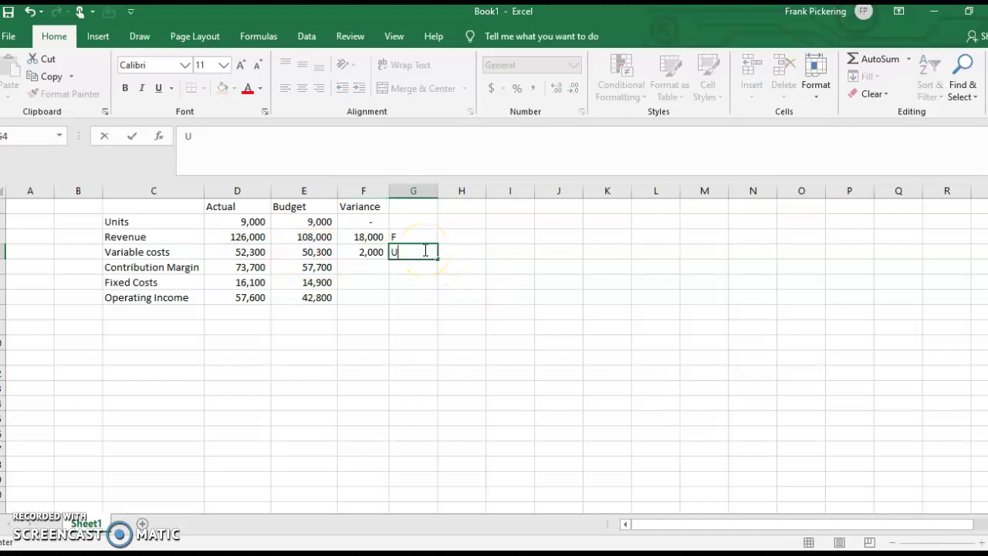
left_click(469, 265)
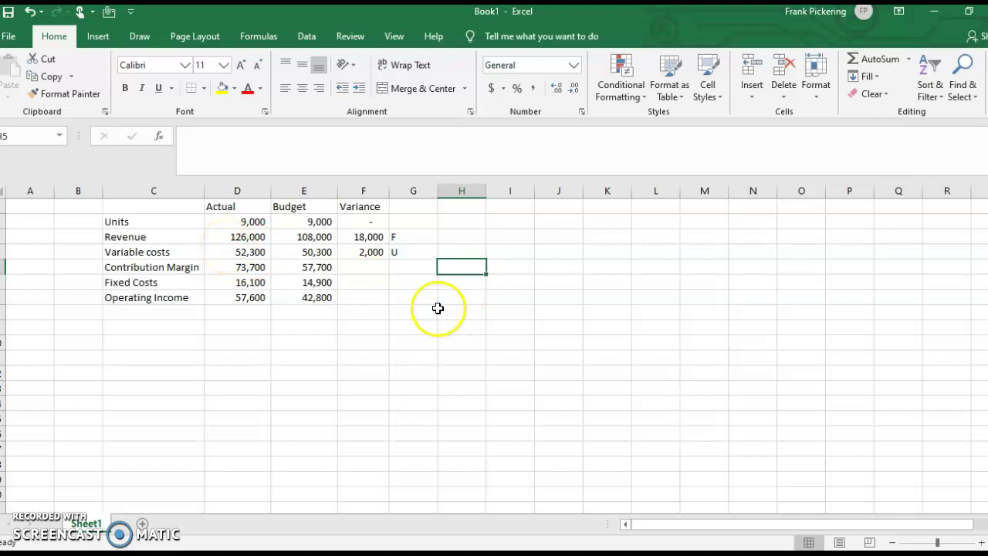
Calculate the Contribution Margin variance in F5 with =D5-E5 and label it F in G5.
left_click(369, 267)
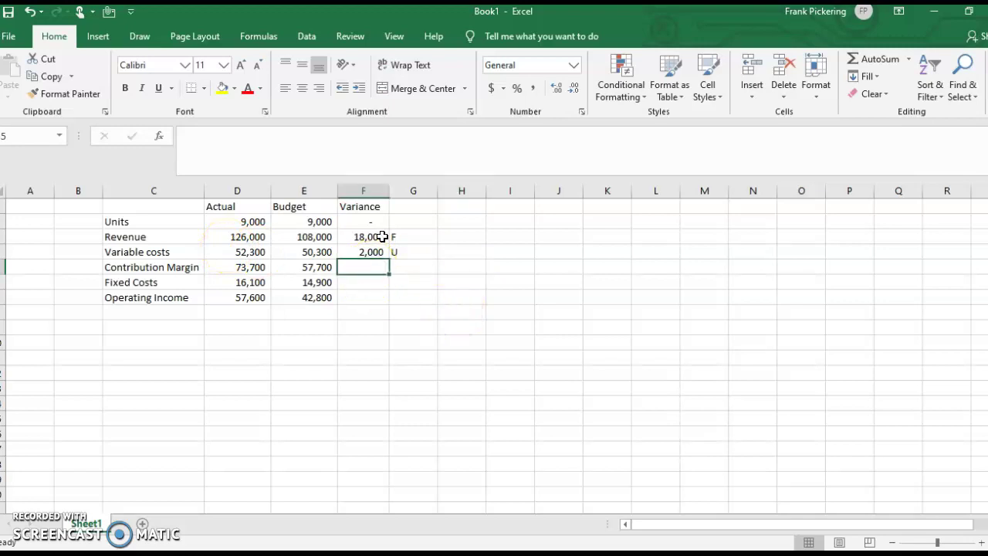
type("=")
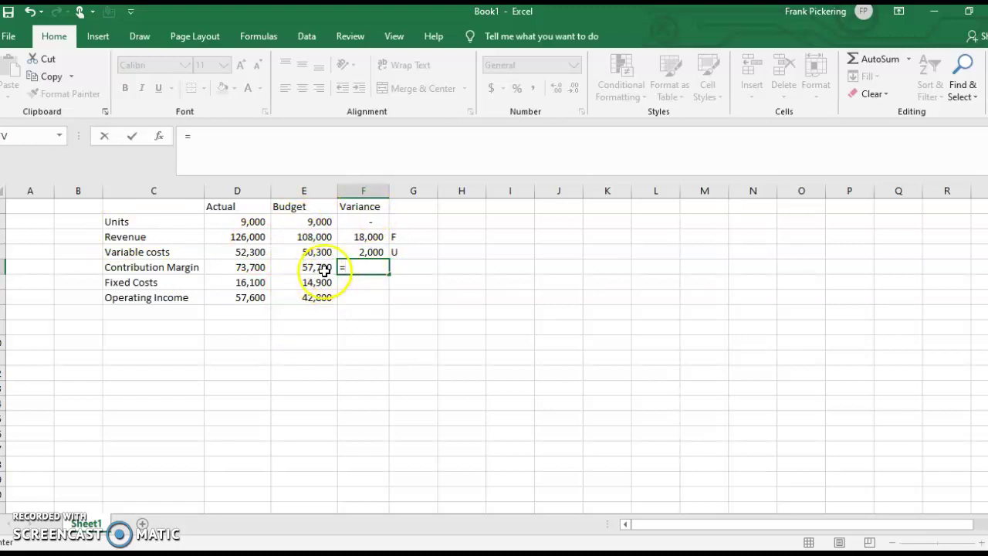
left_click(241, 267)
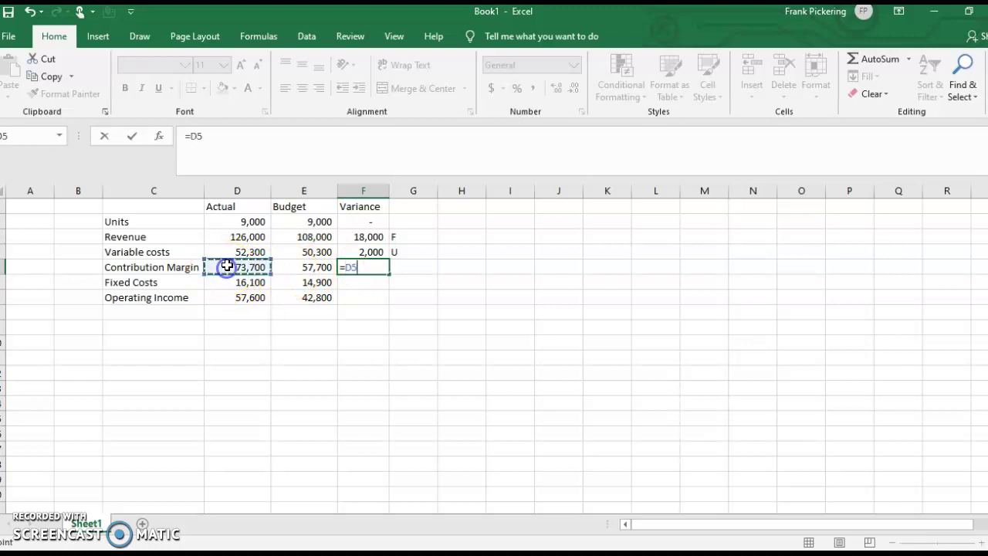
type("-")
left_click(285, 268)
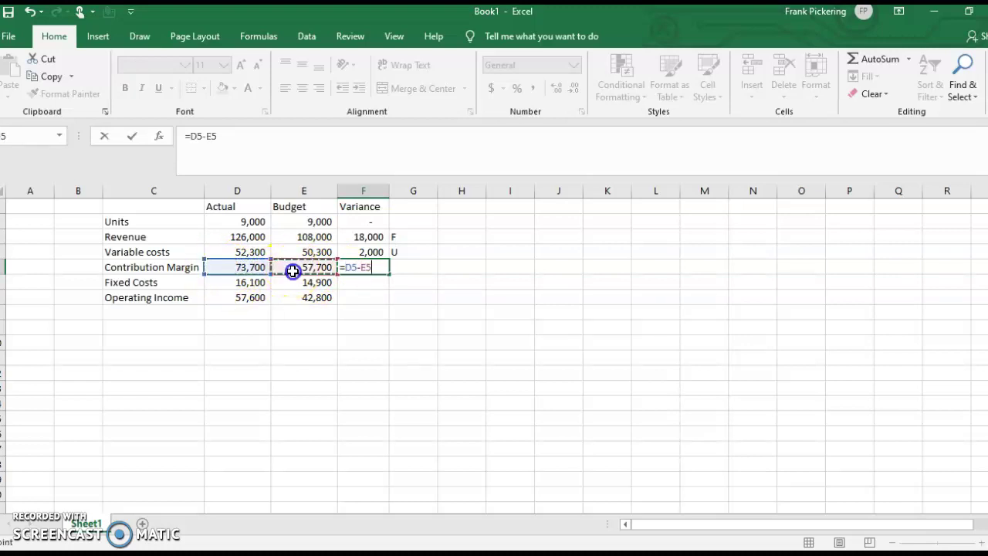
key("Tab")
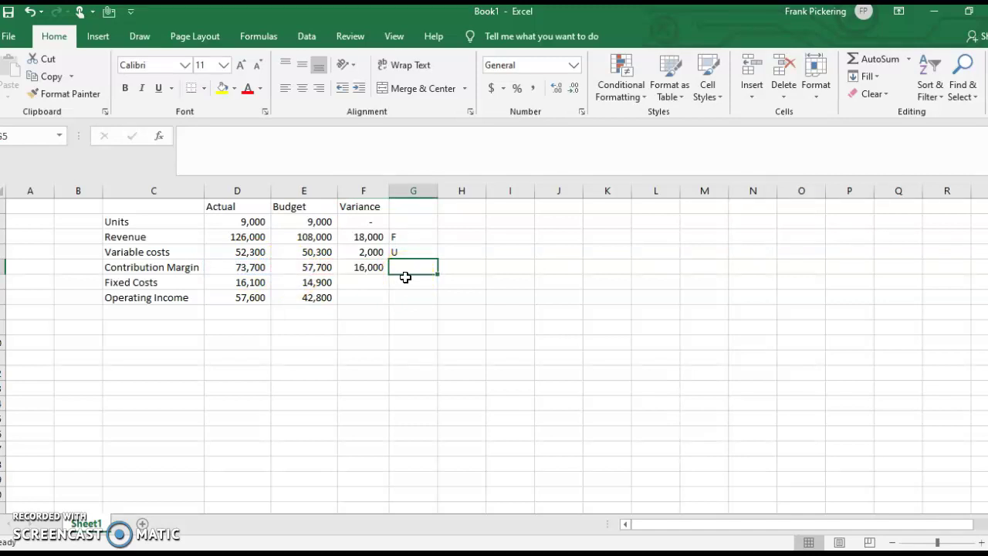
type("F")
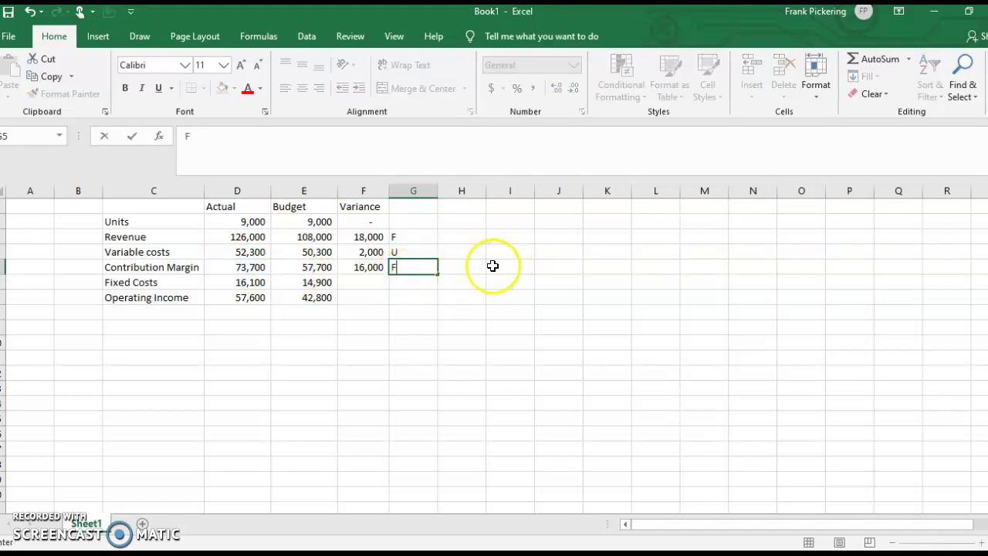
left_click(493, 266)
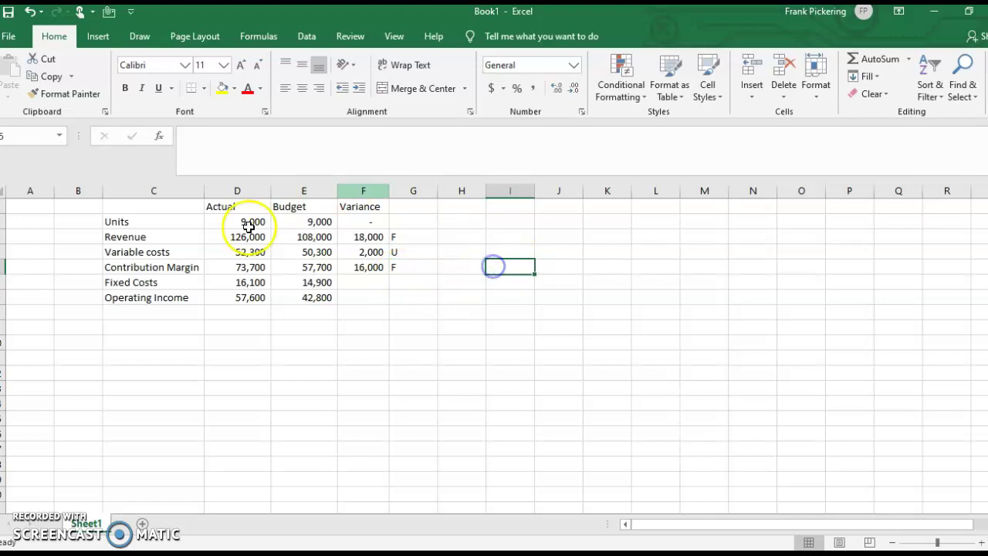
Calculate the Fixed Costs variance in F6 as actual minus budget (D6 minus E6) and label it U in G6.
left_click(358, 286)
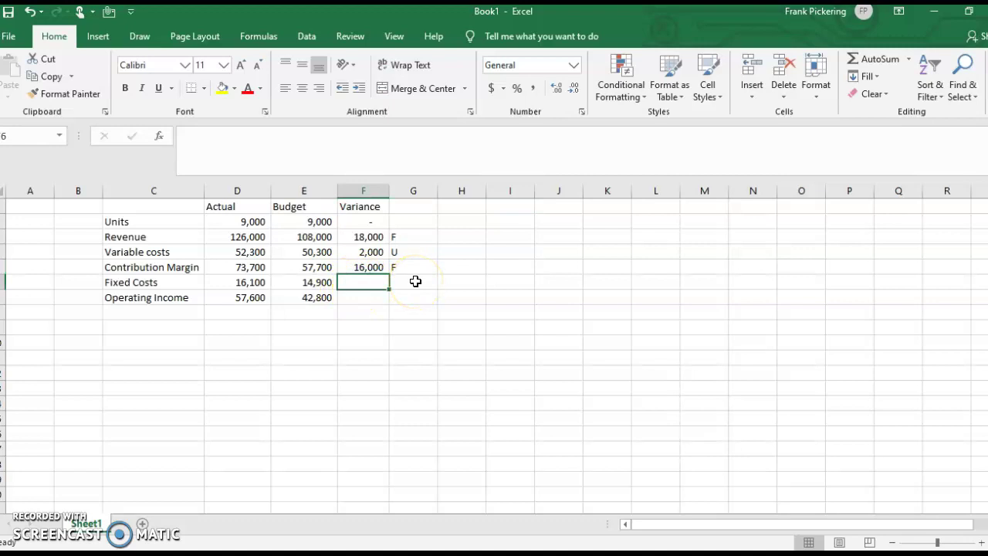
type("=")
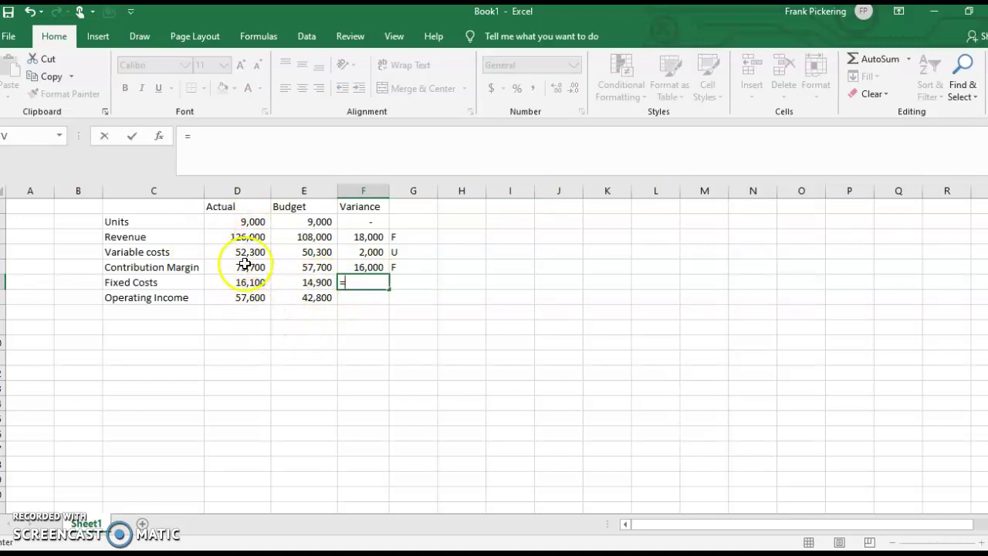
left_click(247, 286)
type("-")
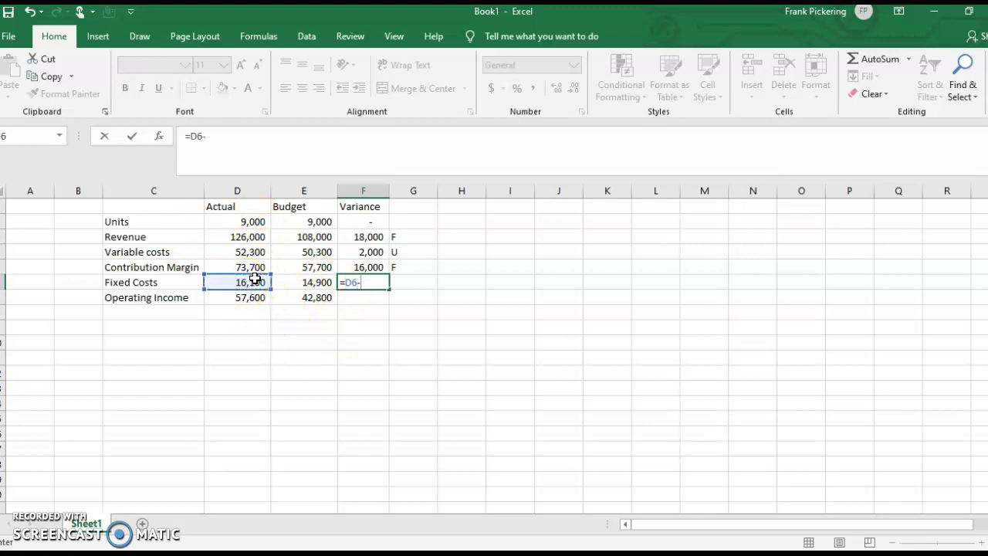
left_click(312, 284)
key("Tab")
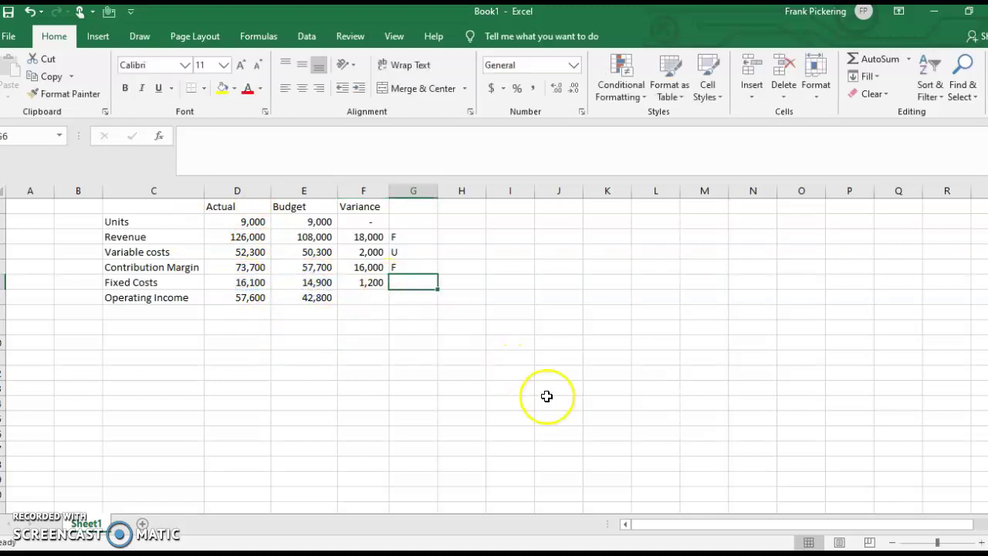
type("U")
left_click(418, 342)
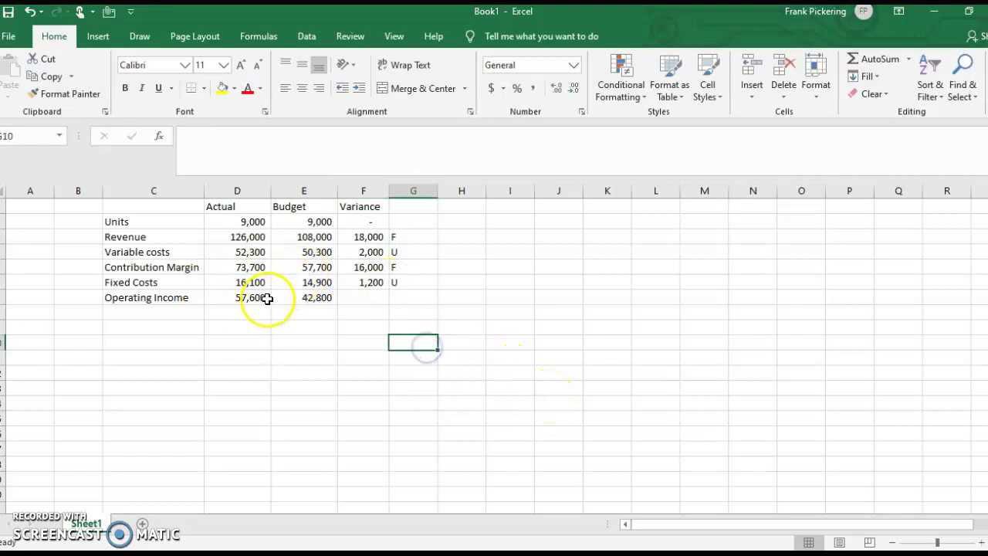
Calculate the Operating Income variance in F7 with =D7-E7 and label it F in G7.
left_click(365, 299)
type("=")
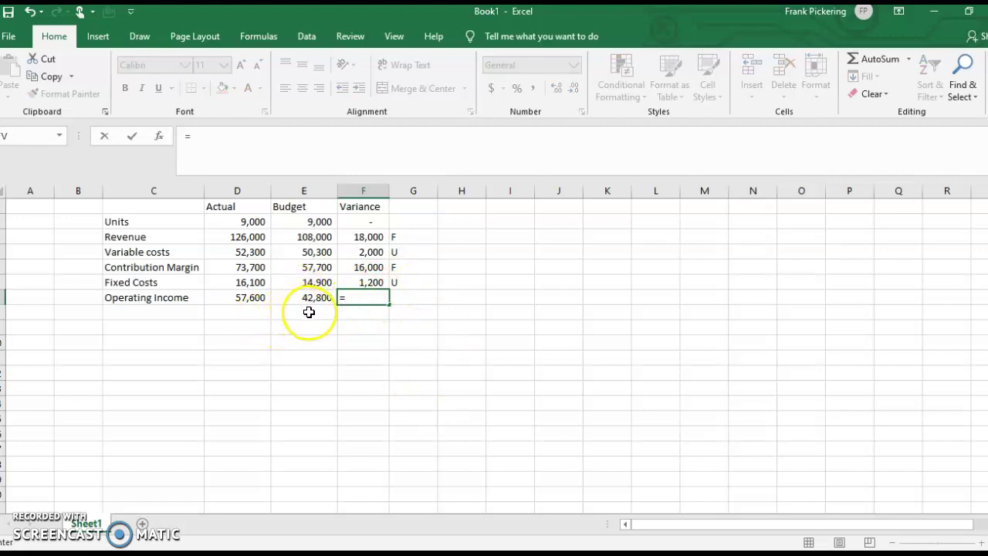
left_click(233, 297)
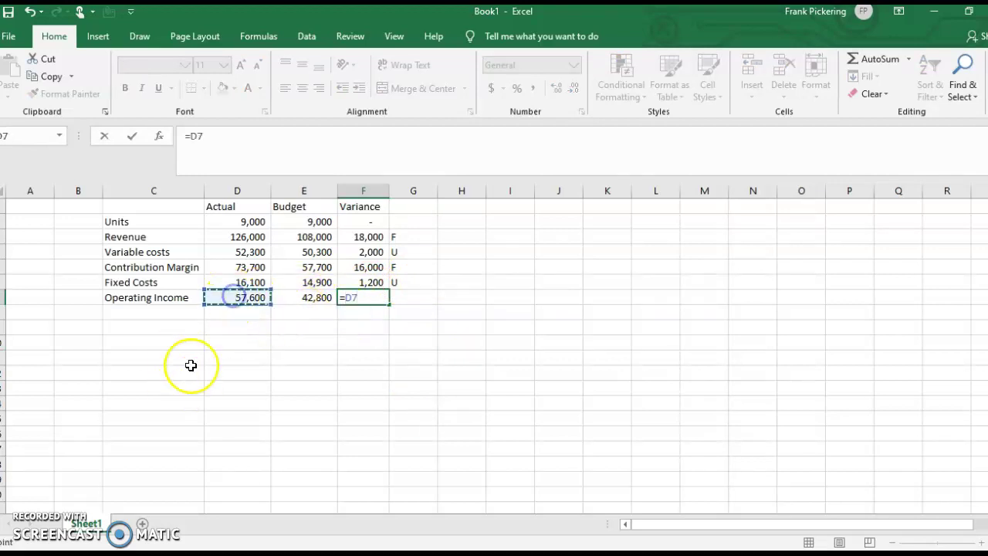
type("-")
left_click(304, 299)
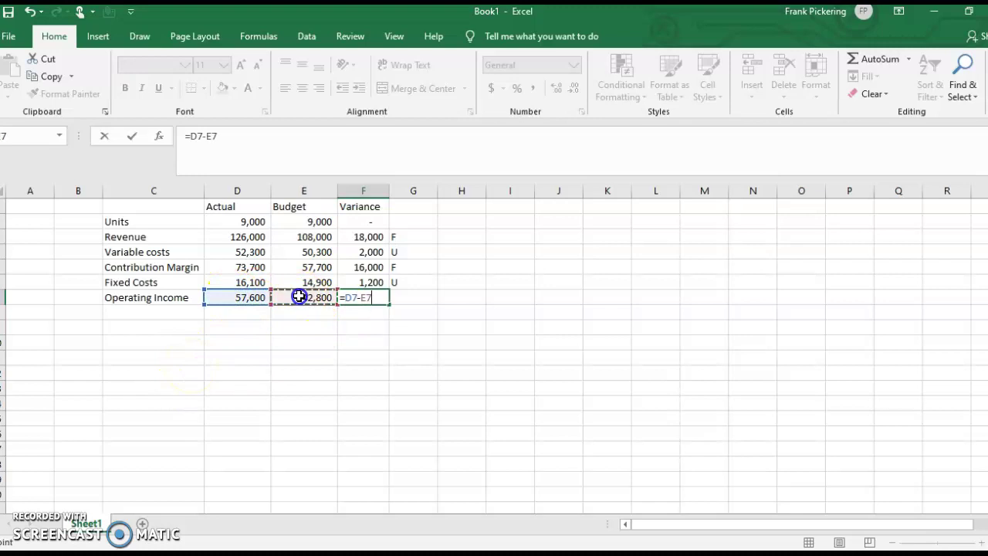
key("Tab")
type("F")
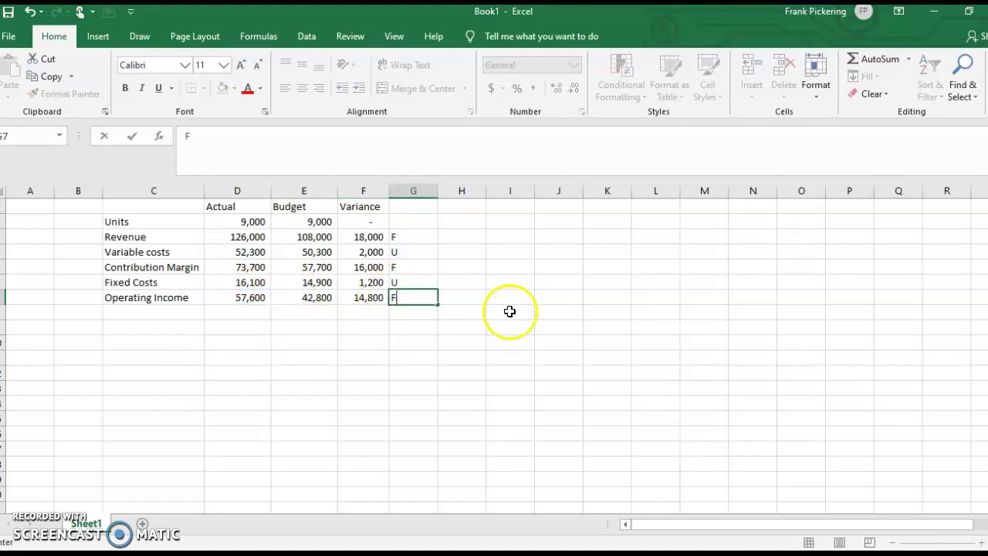
left_click(509, 302)
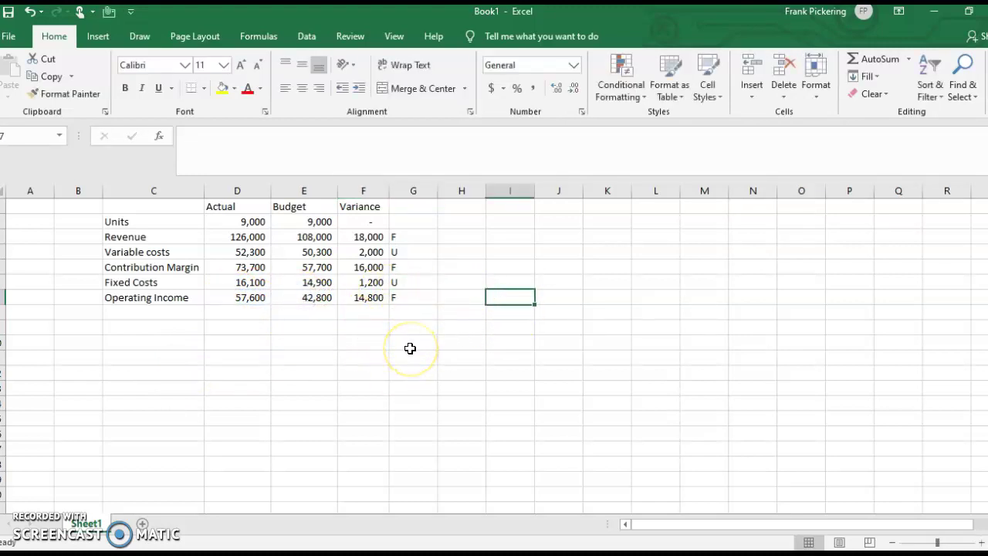
left_click_drag(132, 301, 416, 311)
left_click(361, 387)
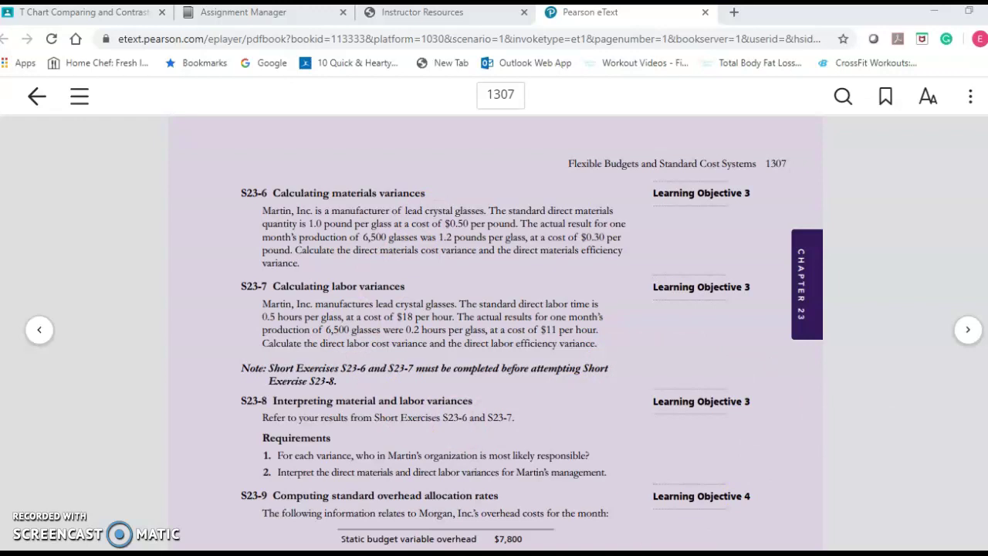
Switch from the textbook to the Excel workbook and display the actual quantity in D10 with one decimal place.
key("alt+Tab")
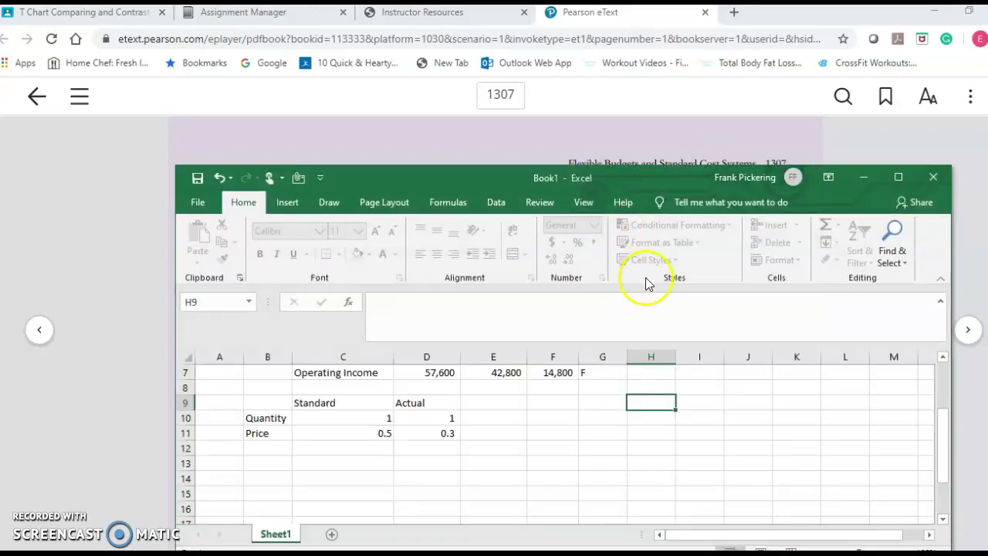
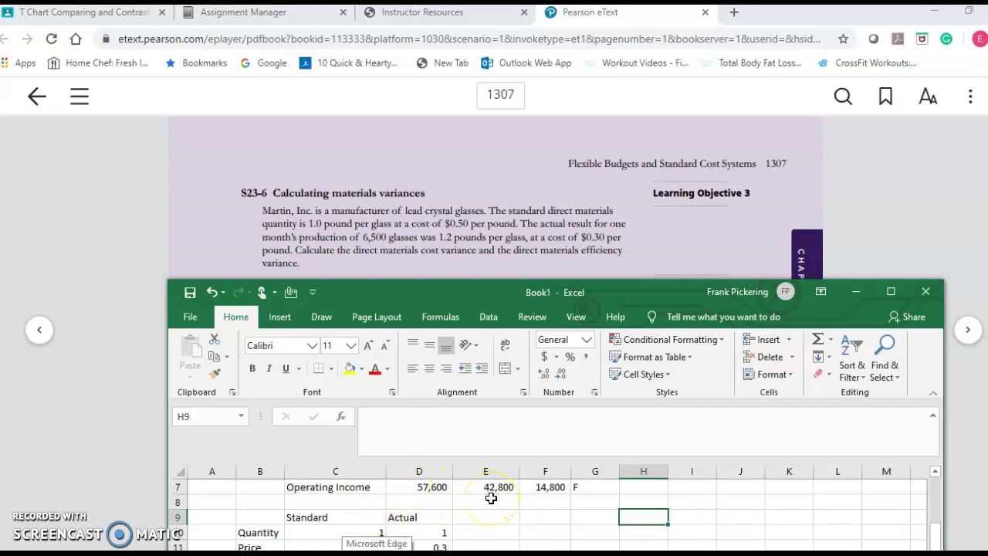
left_click(441, 531)
left_click(560, 372)
left_click(544, 373)
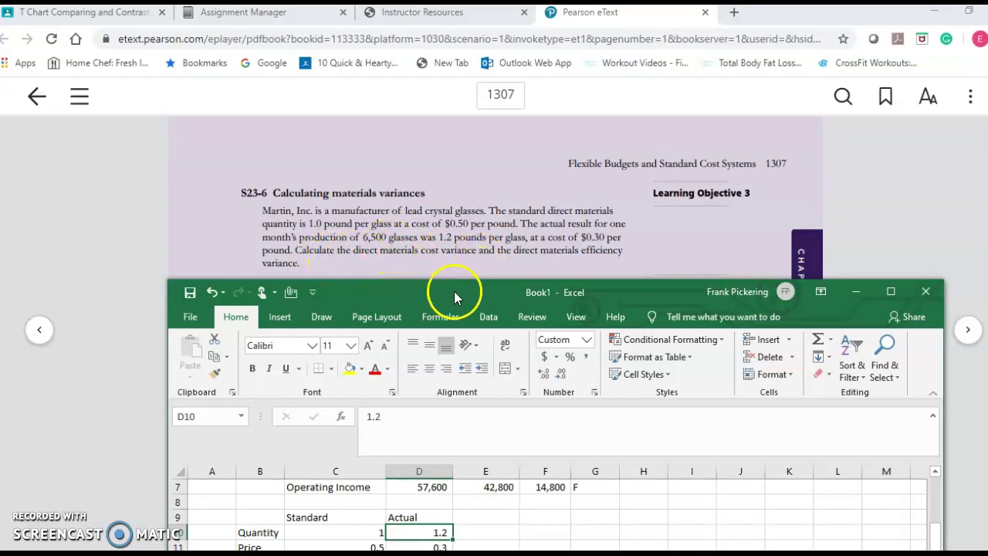
Maximize the workbook window and enter the cost variance formula label "(Actual-Standard)X AQ" in C13.
left_click_drag(434, 302, 418, 218)
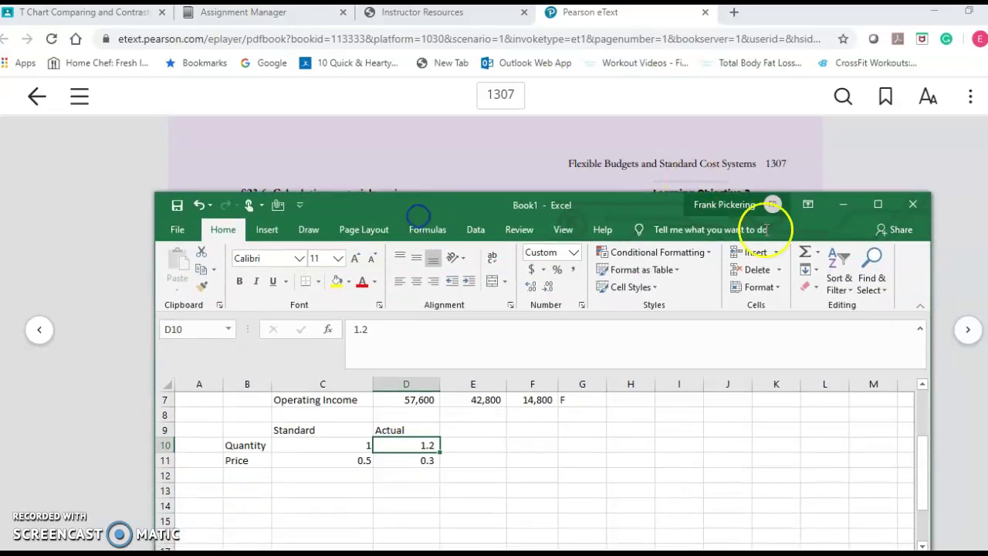
left_click(877, 205)
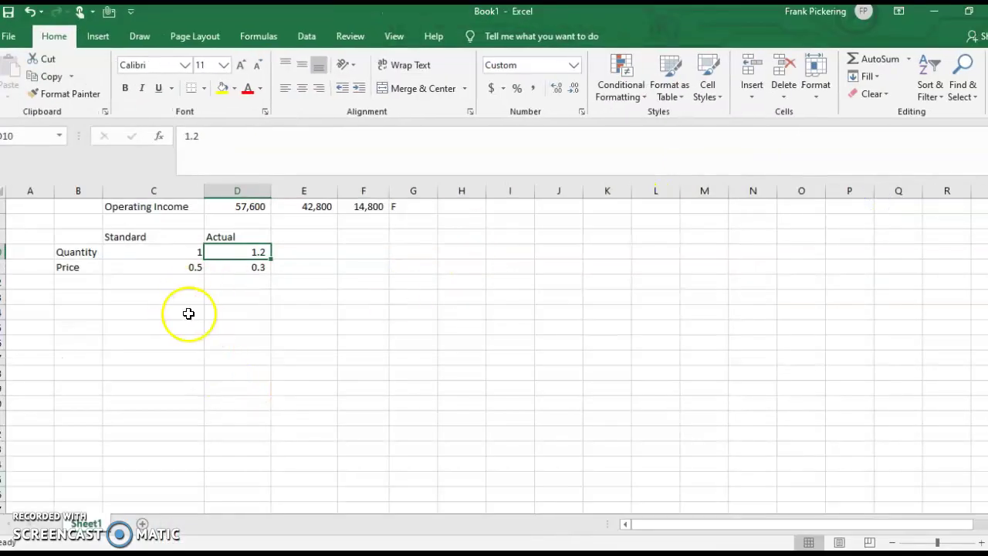
left_click(150, 294)
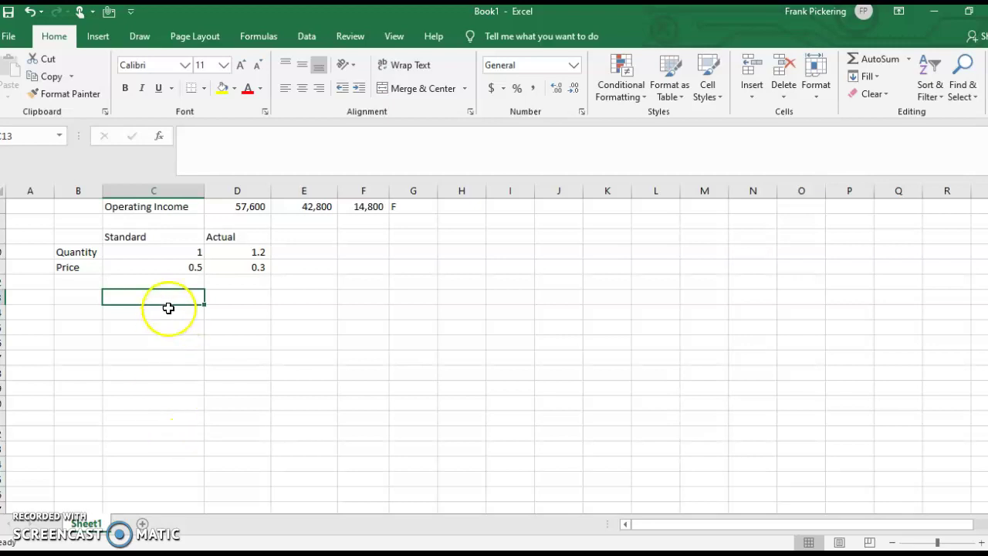
type("Actual")
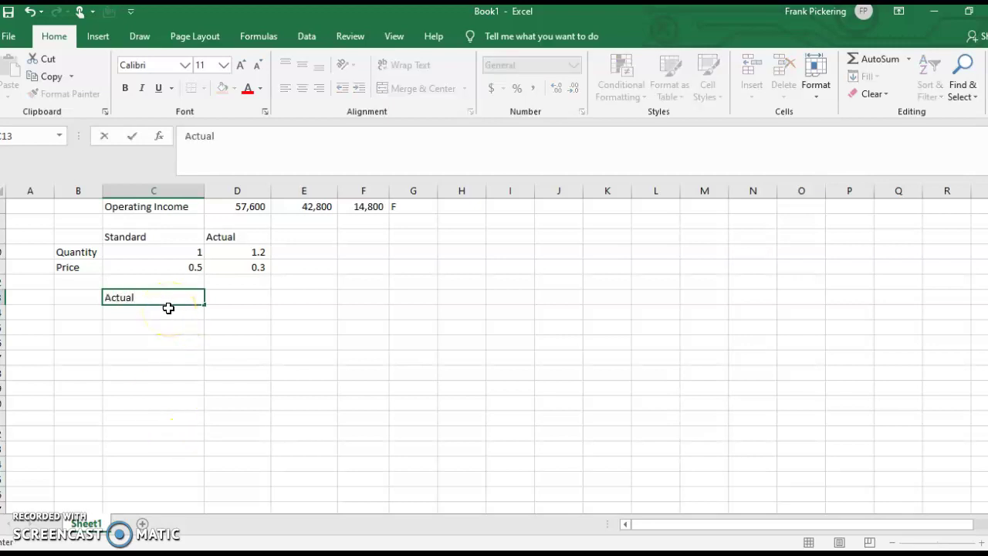
type("-Standard")
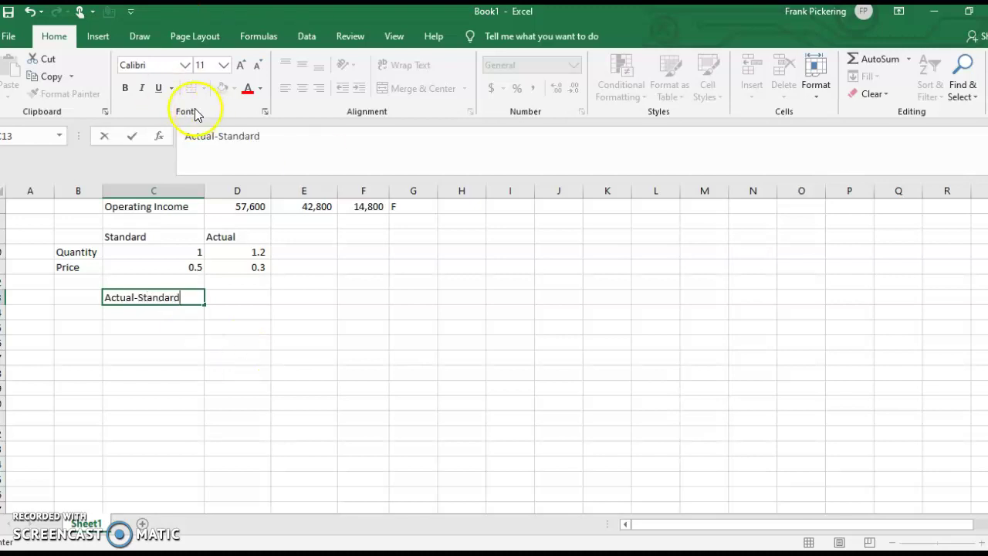
left_click(186, 135)
type("(")
left_click(287, 135)
type(")")
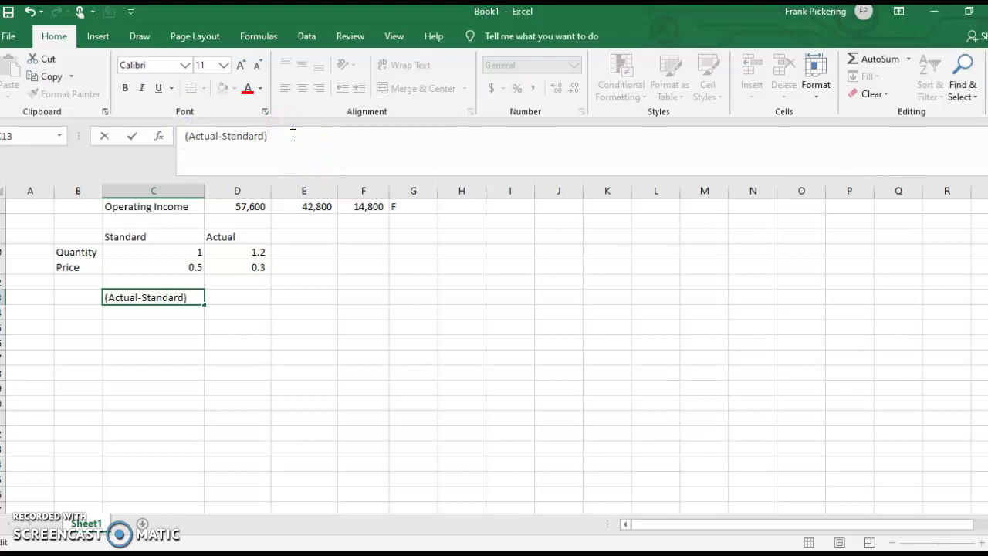
left_click(298, 169)
type("XAQ")
left_click(274, 136)
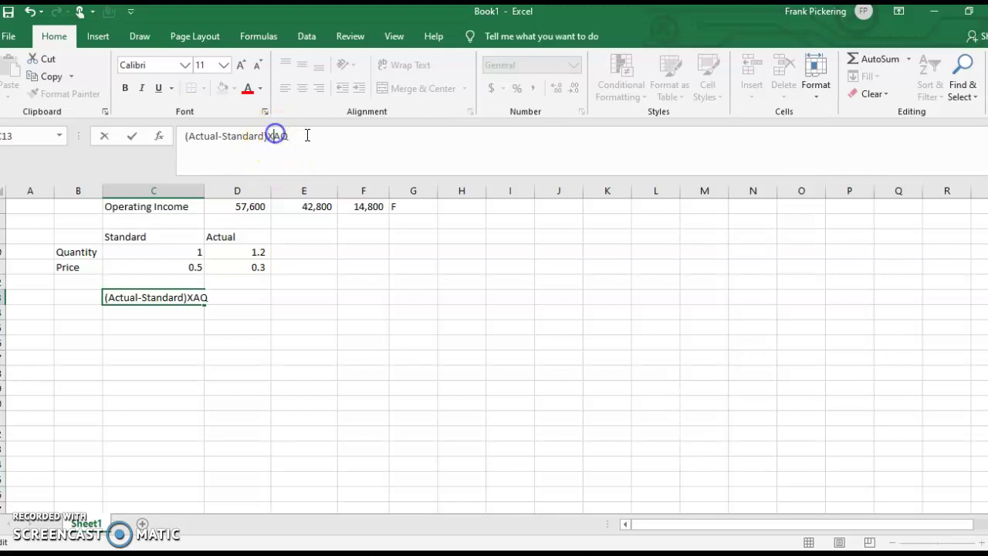
Calculate the difference between actual and standard price in C15 with =(.30-.5).
left_click(147, 333)
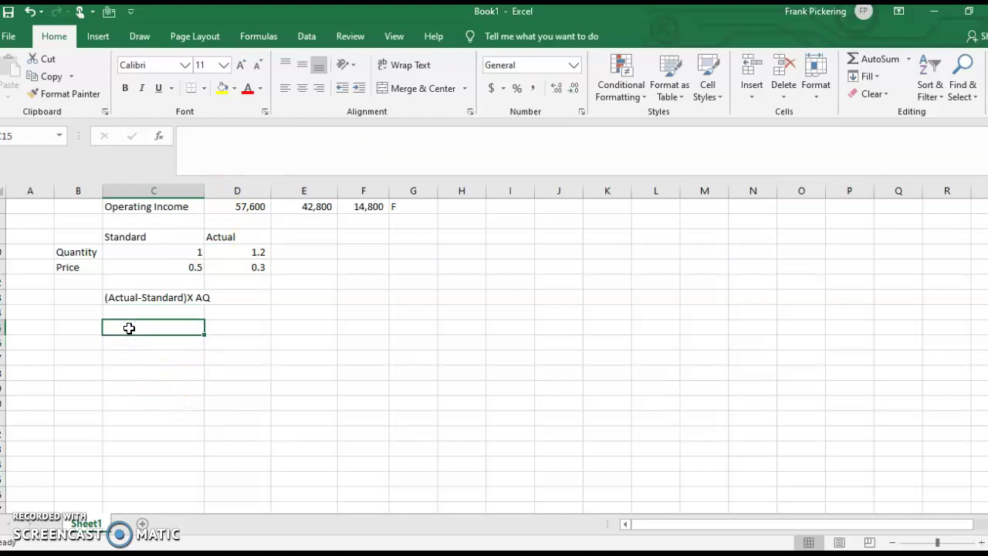
type("=")
scroll(306, 347, "up", 1)
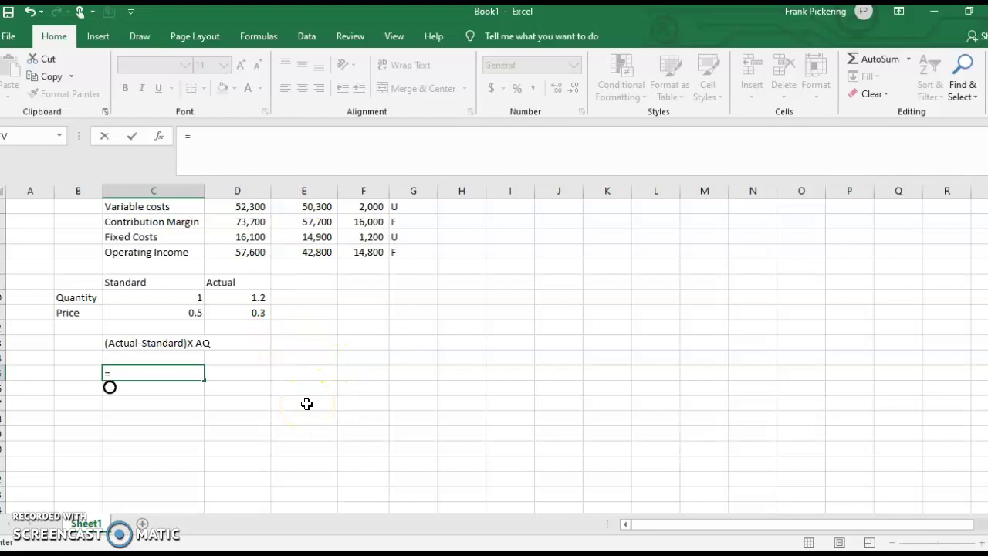
type(".30")
type("->50")
key("BackSpace")
key("BackSpace")
type("5")
left_click(202, 135)
left_click(190, 136)
type("(")
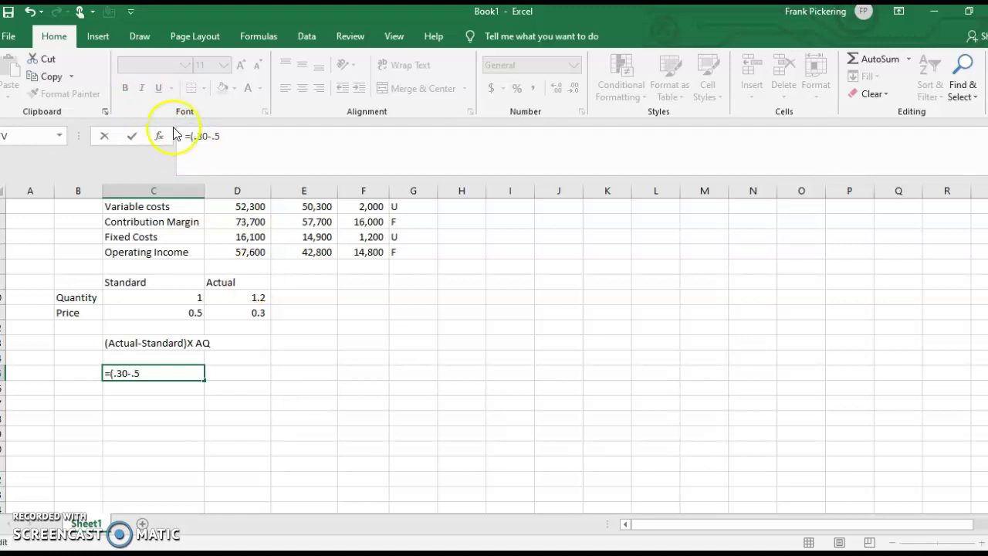
left_click(255, 134)
type(")")
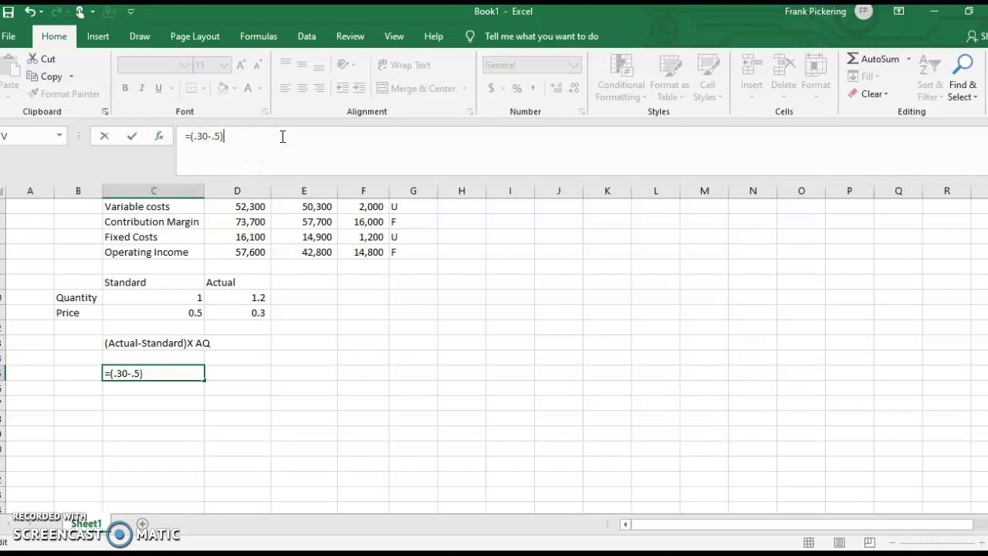
Calculate the direct materials cost variance in D15 with =C15*7800 and label it Favorable in E15.
left_click(226, 372)
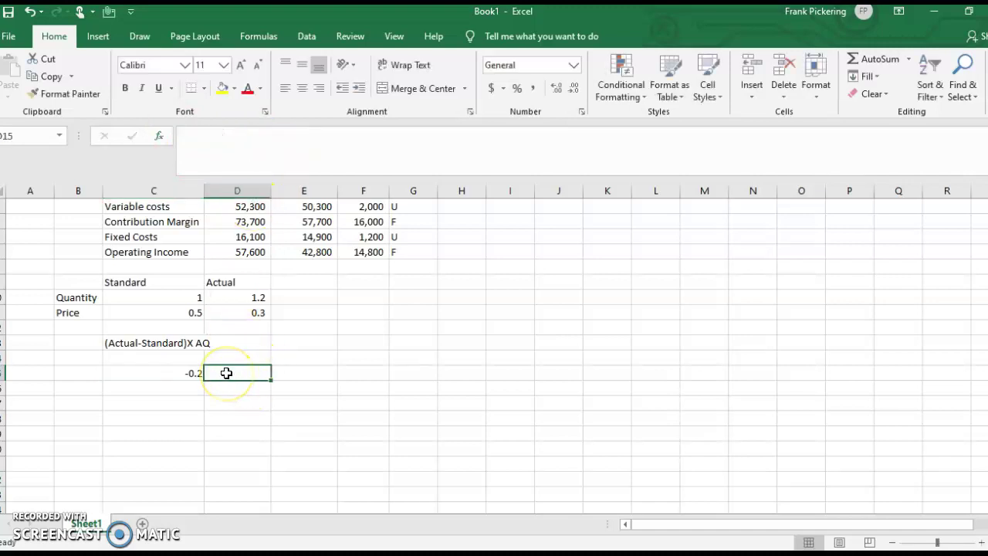
type("=")
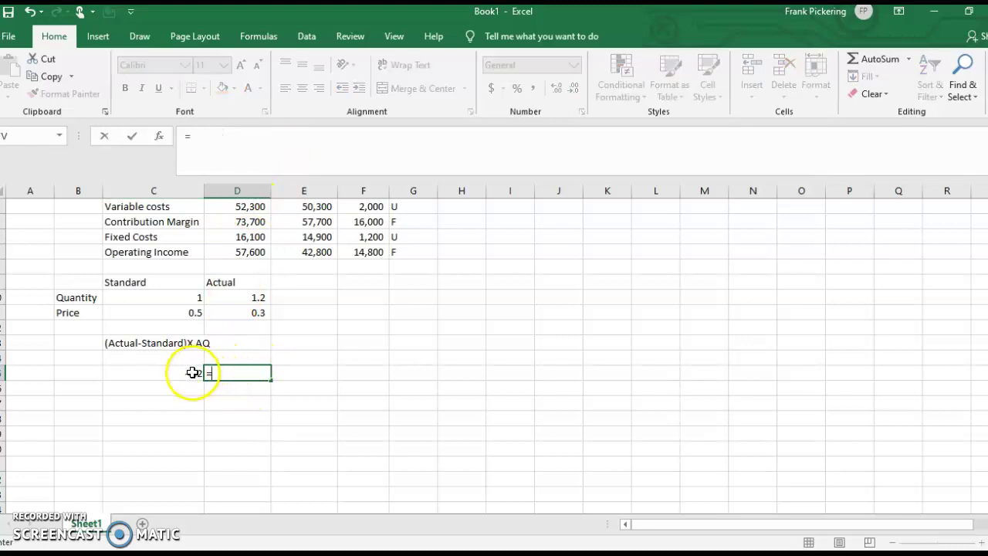
left_click(193, 372)
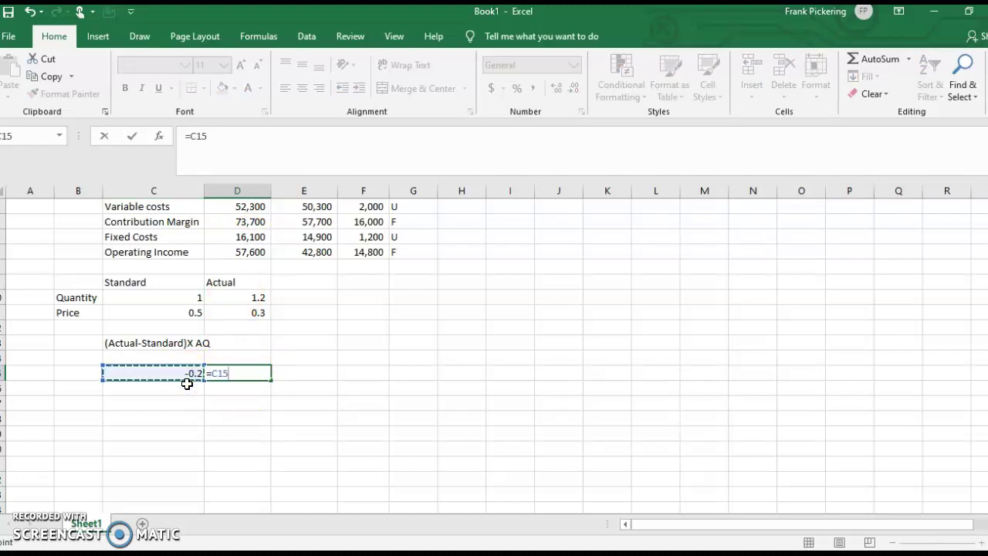
type("78")
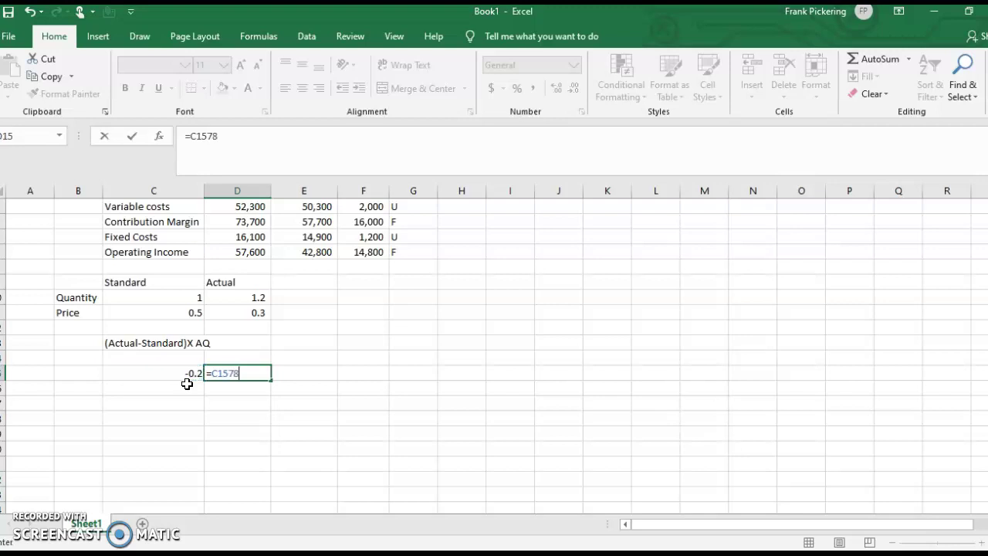
key("BackSpace")
key("BackSpace")
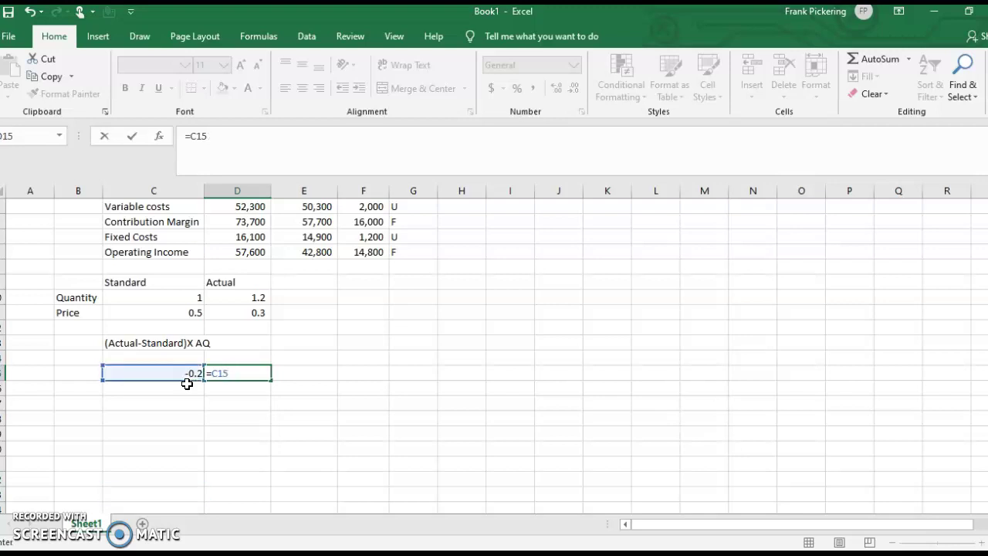
type("*7800")
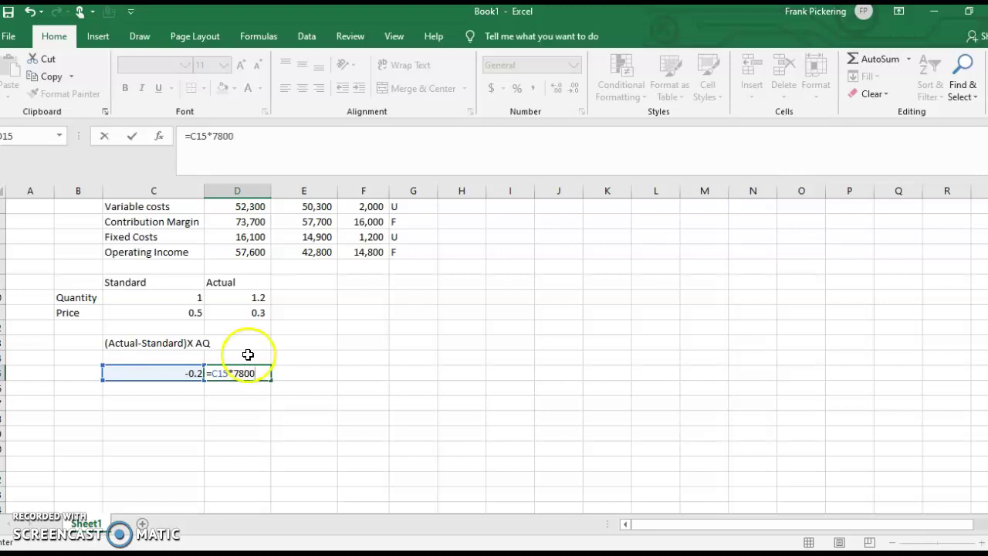
key("Tab")
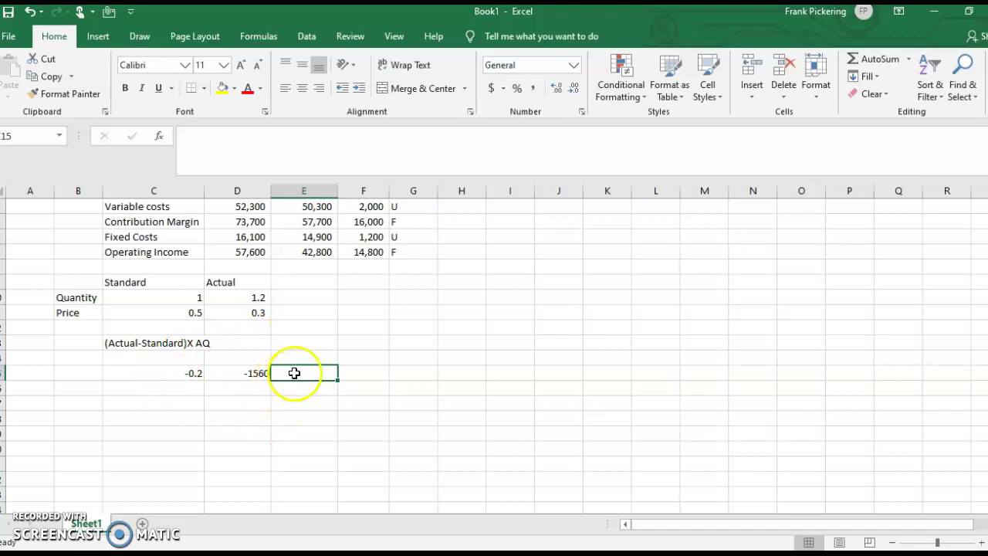
type("Favorable")
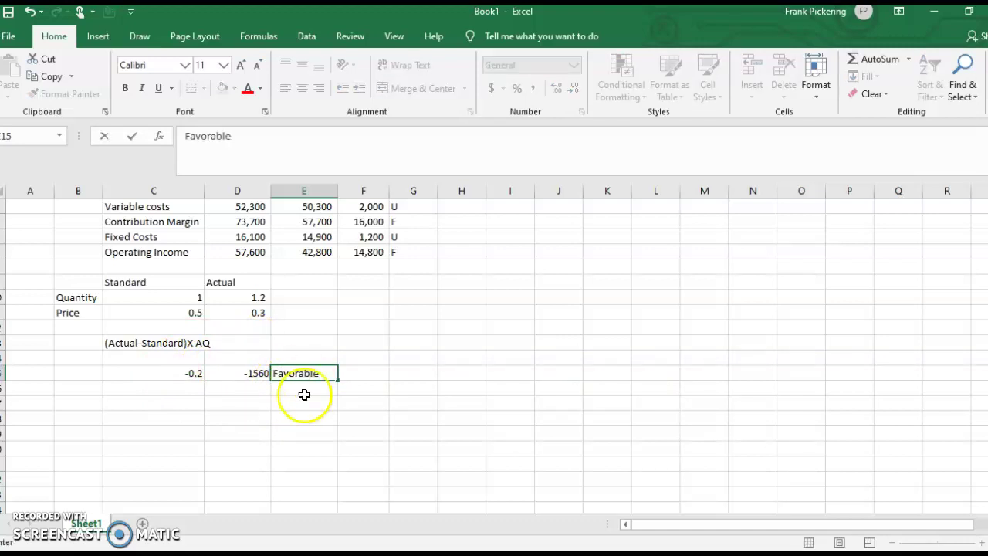
key("Return")
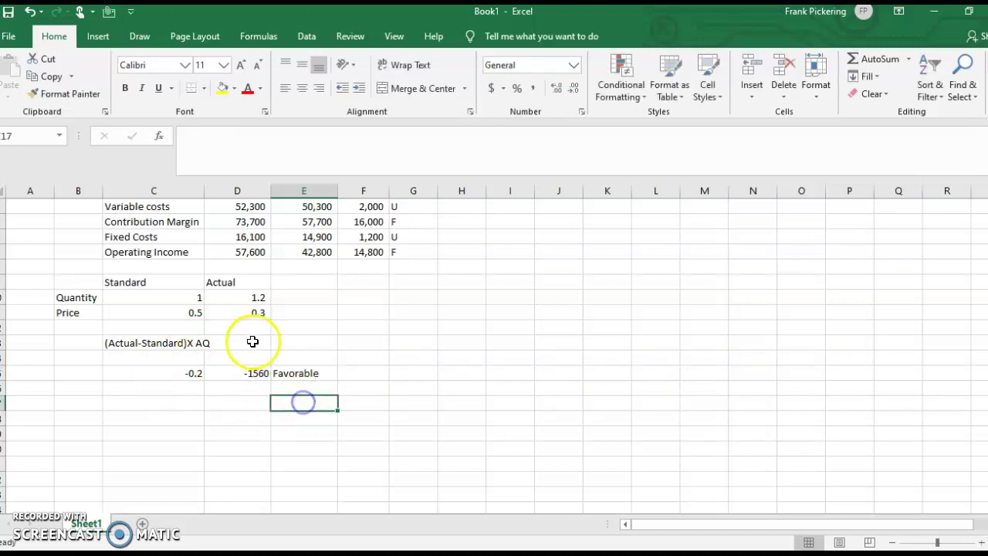
left_click(240, 371)
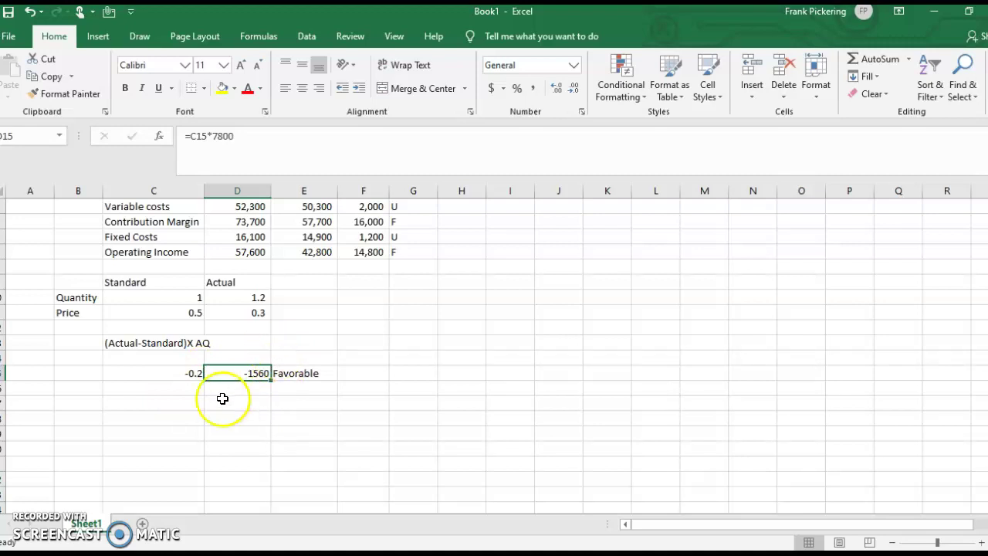
Enter the efficiency variance formula label "(Actual Quanitiy-Standard Quantity)*Standard Cost" in C17.
left_click(146, 403)
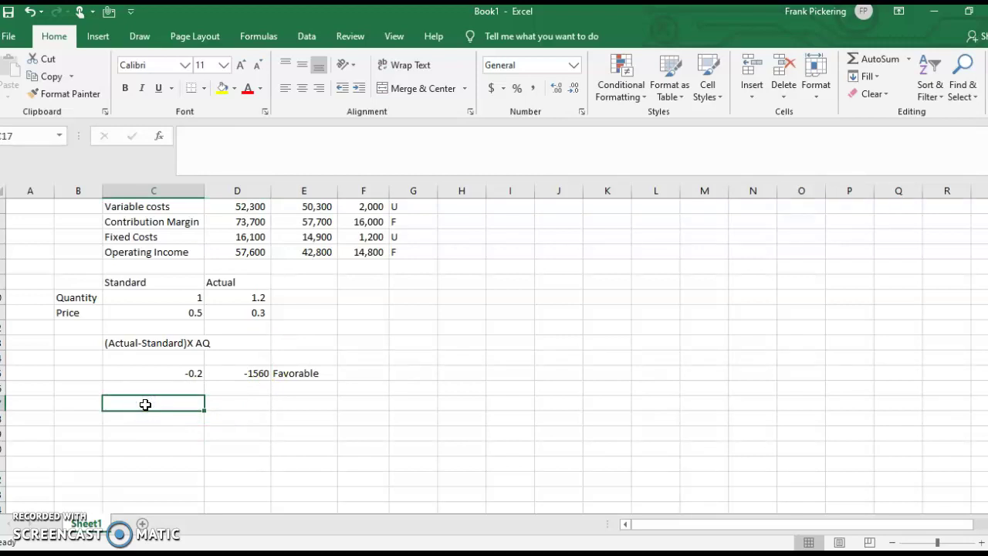
type("Ac")
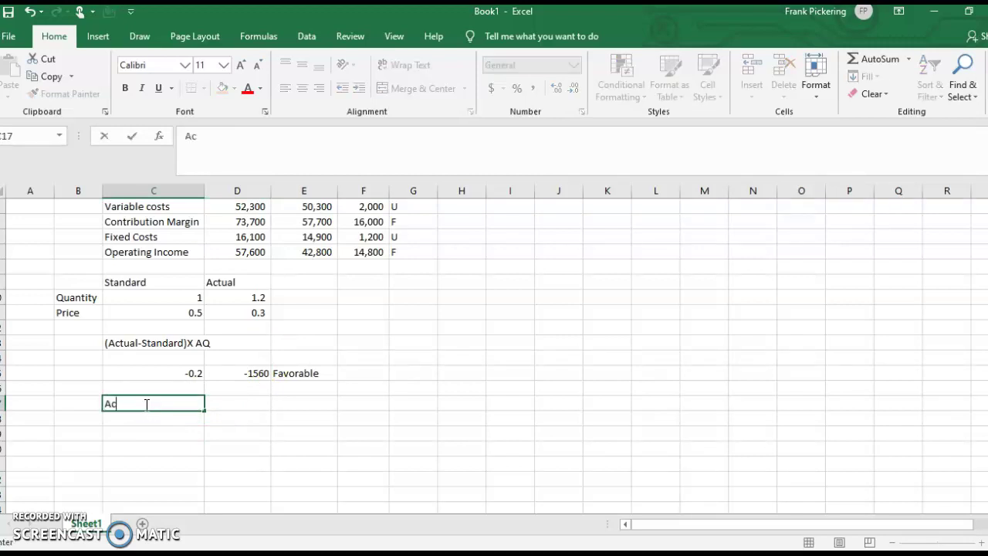
type("tual QUanitiy-")
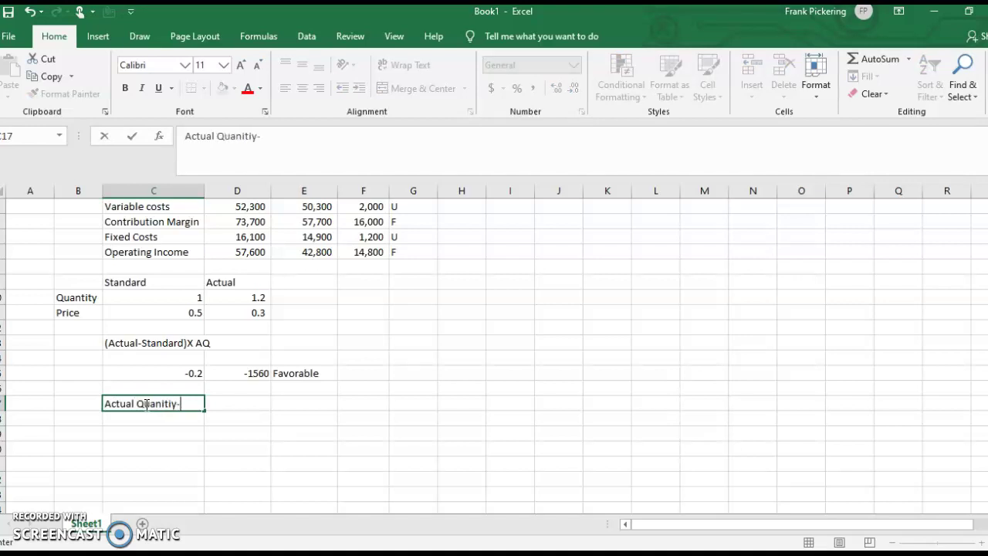
type("Standard Quantity")
left_click(221, 415)
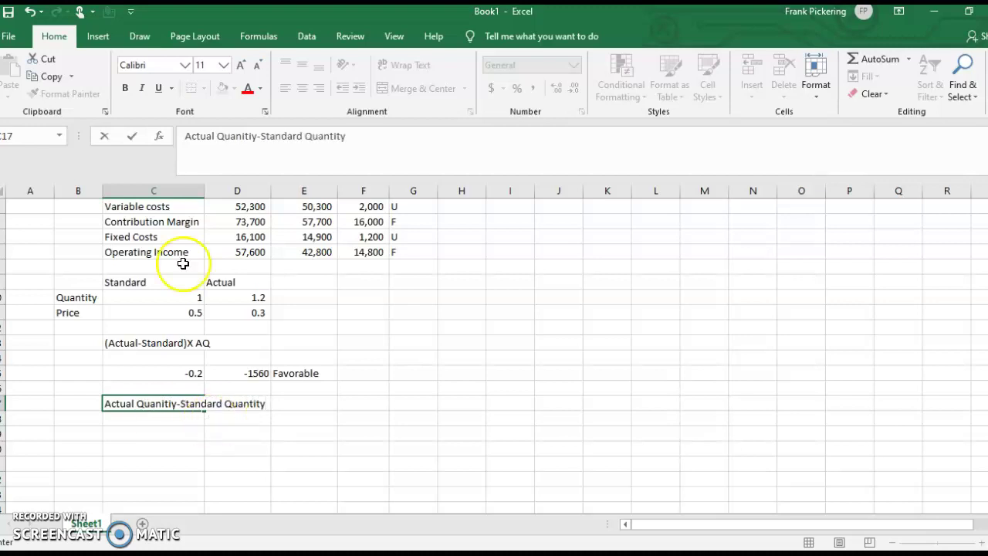
left_click(187, 136)
type("(")
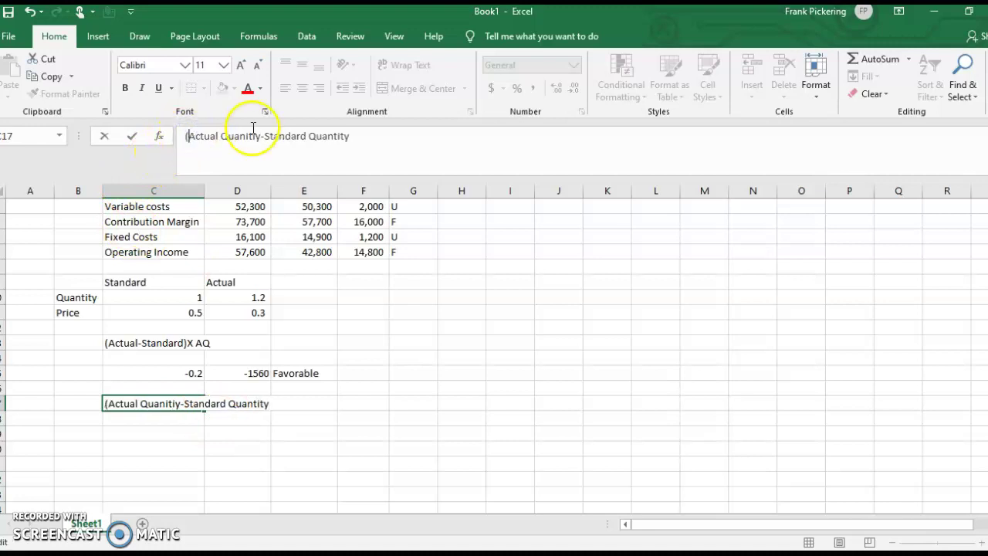
left_click(360, 136)
type(")")
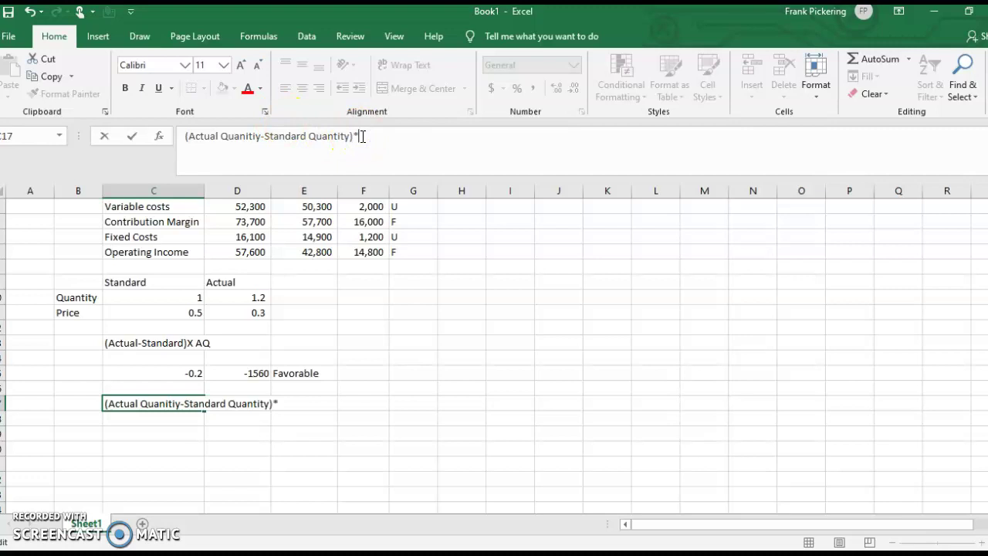
type("*Standard")
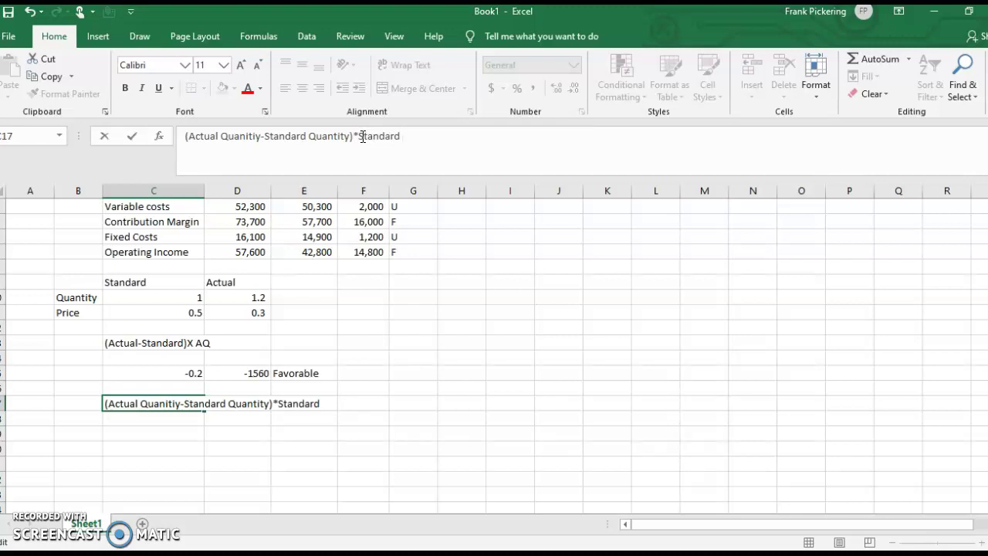
type("Cost")
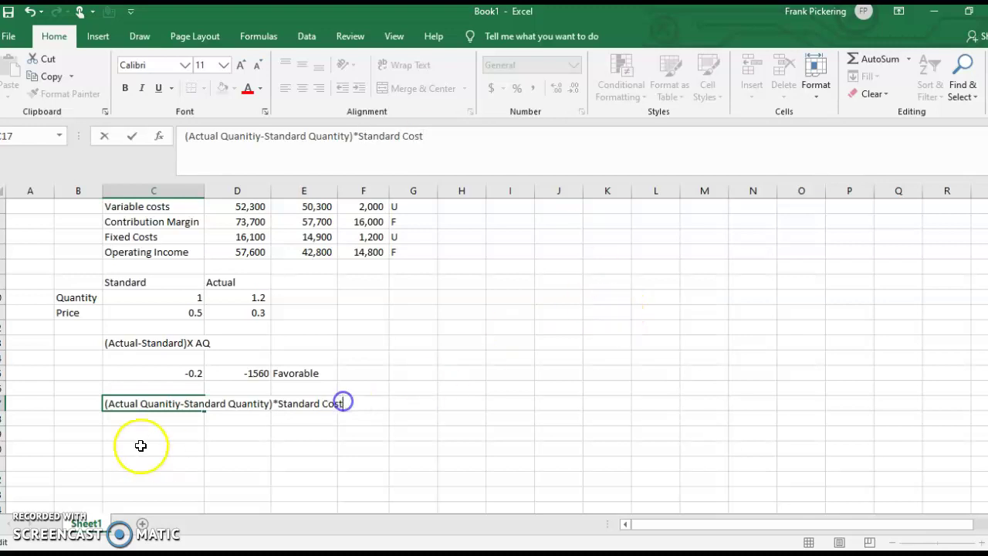
Calculate the difference between actual and standard quantity in C19 with =7800-6500.
left_click(154, 432)
type("=")
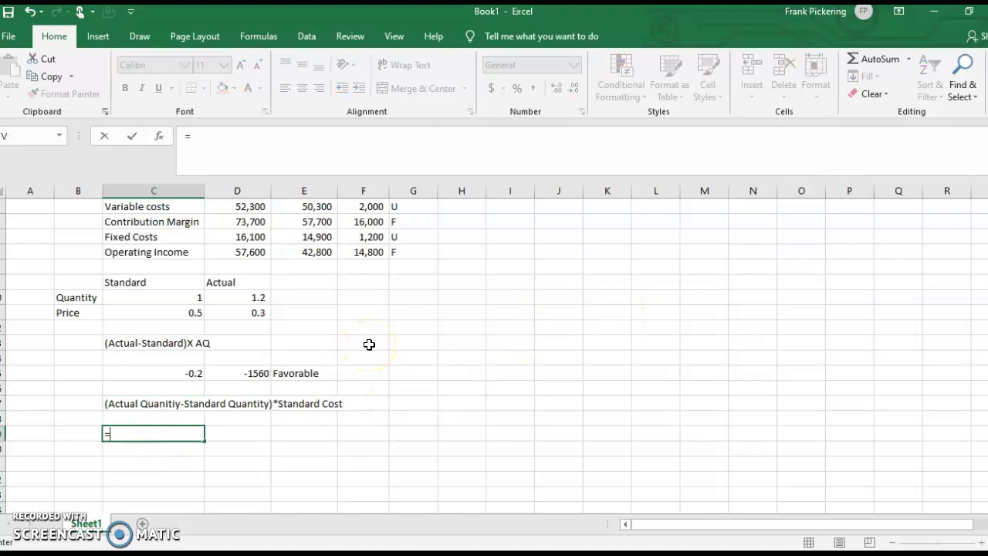
type("7800")
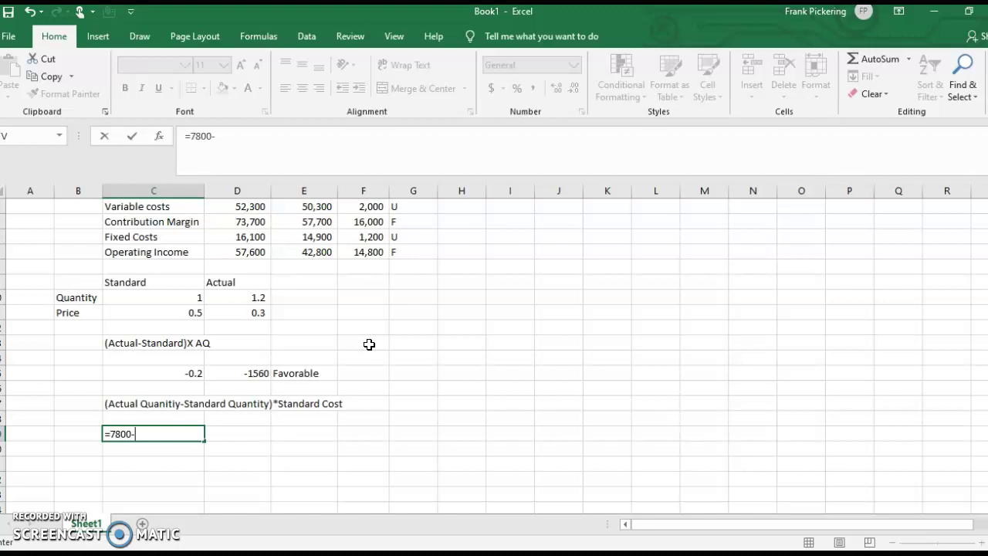
type("-6500")
Calculate the direct materials efficiency variance in D19 with =C19*.50.
left_click(259, 439)
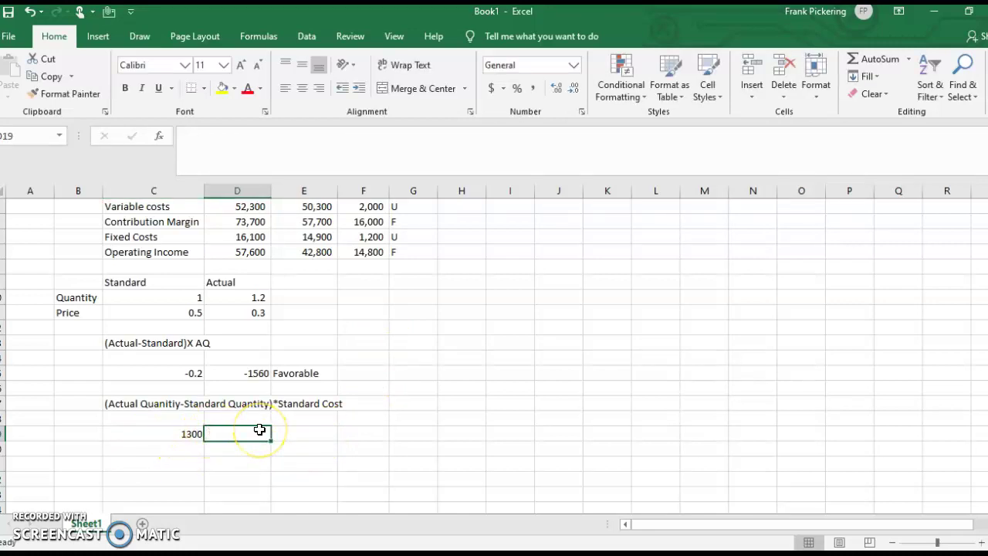
type("=")
left_click(174, 432)
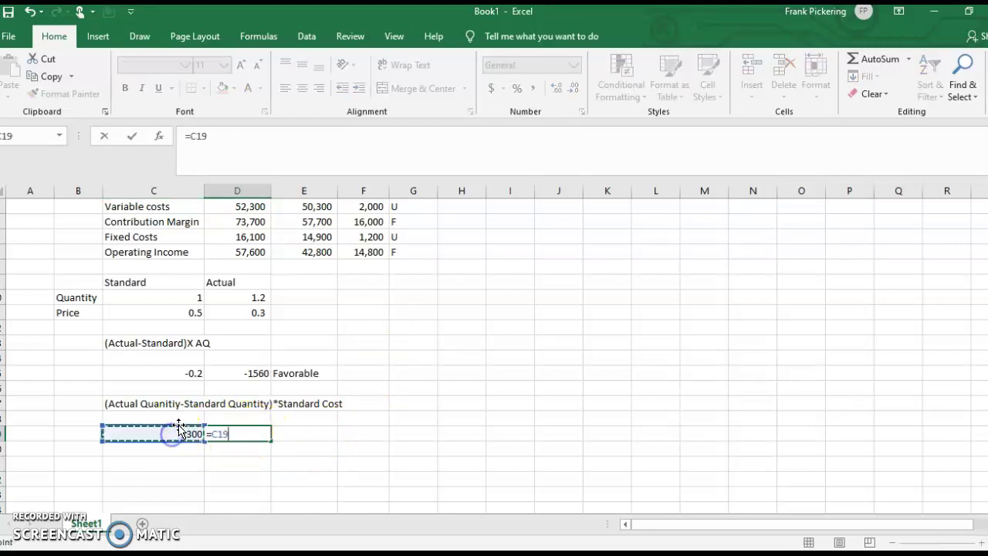
type("*.5")
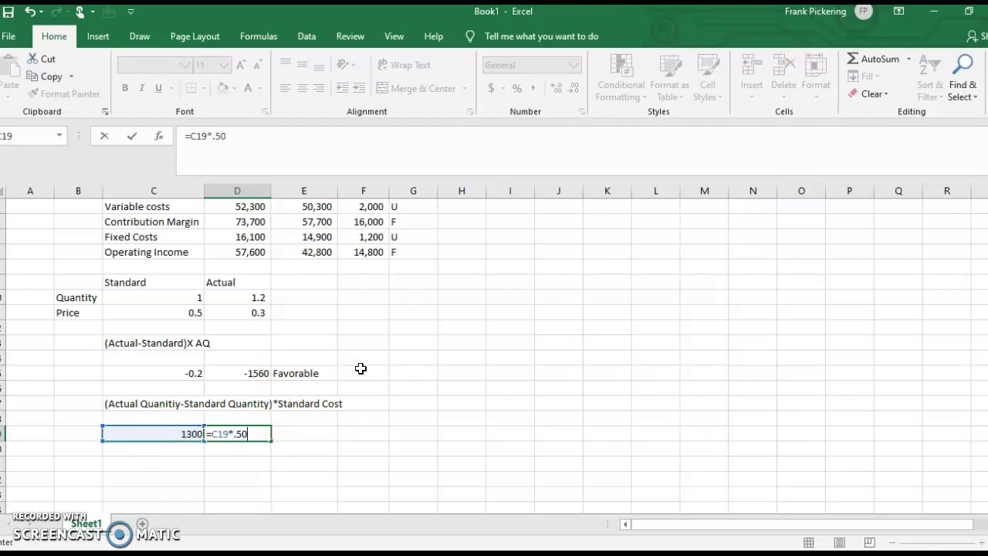
key("Tab")
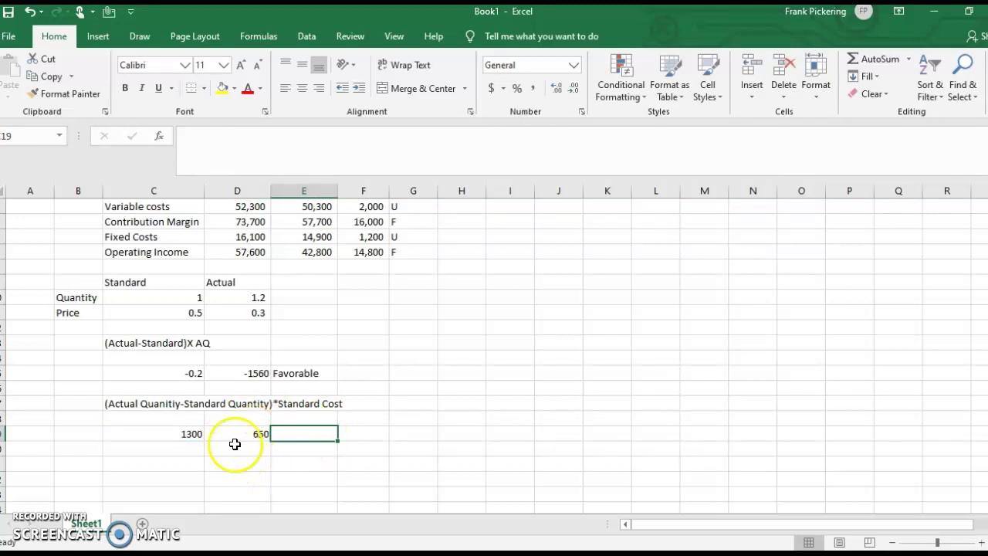
Label the direct materials efficiency variance Unfavorable in E19.
left_click(259, 435)
left_click(307, 434)
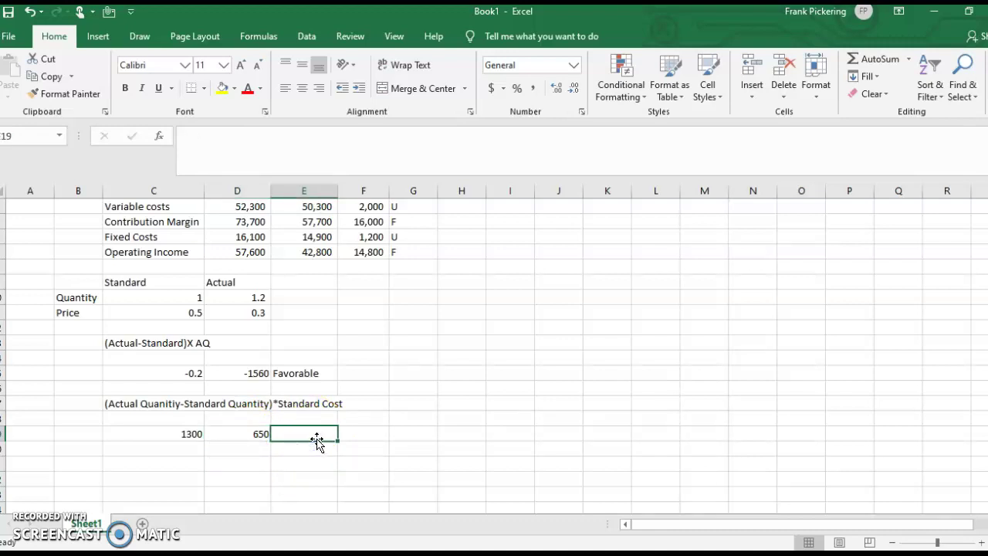
type("Unfarvorabl")
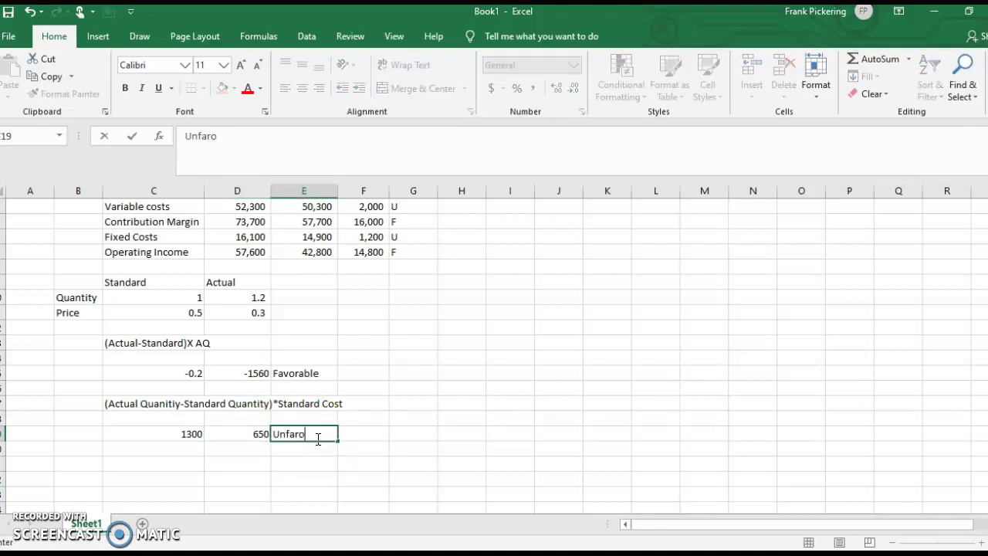
key("BackSpace")
key("BackSpace")
key("BackSpace")
key("BackSpace")
key("BackSpace")
key("BackSpace")
type("orable")
left_click(411, 446)
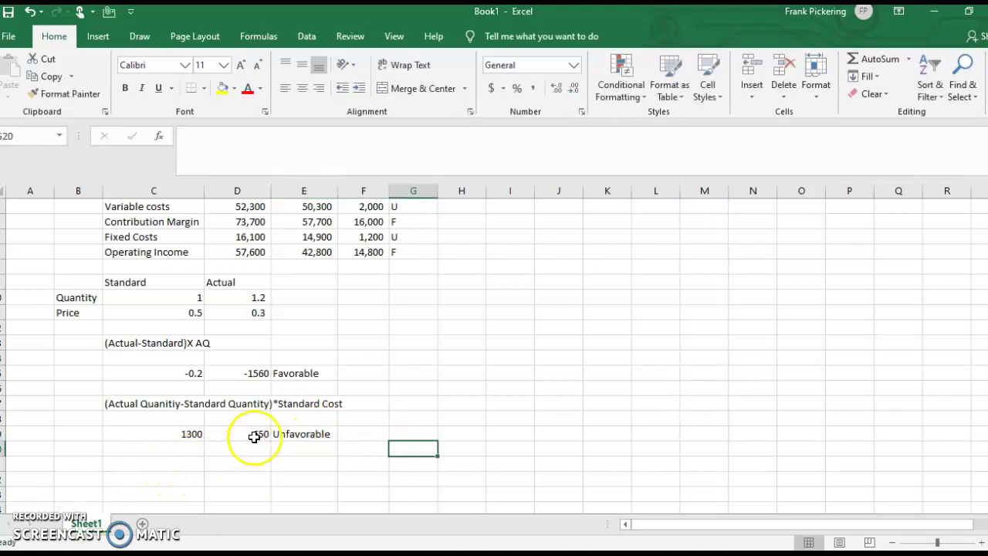